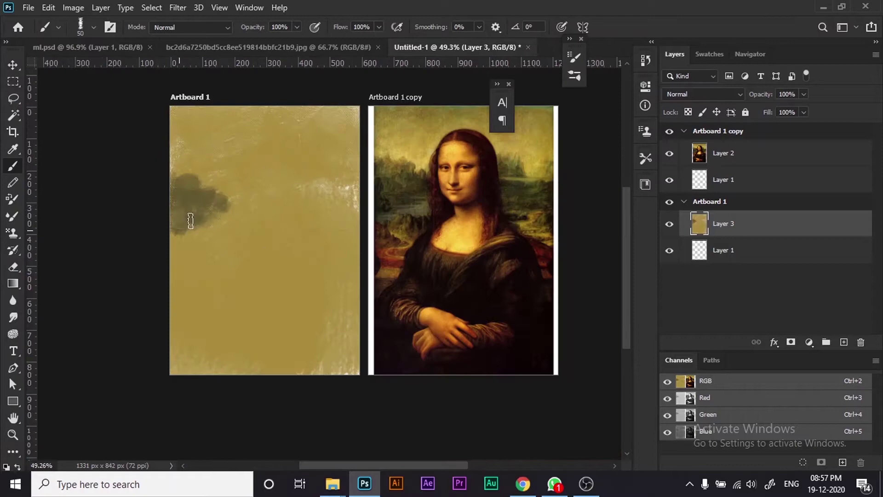
# Brush dark tree masses across the middle of Artboard 1's ochre background
pyautogui.moveTo(191, 221)
pyautogui.mouseDown()
pyautogui.moveTo(363, 212)
pyautogui.moveTo(167, 247)
pyautogui.moveTo(183, 276)
pyautogui.moveTo(195, 231)
pyautogui.mouseUp()
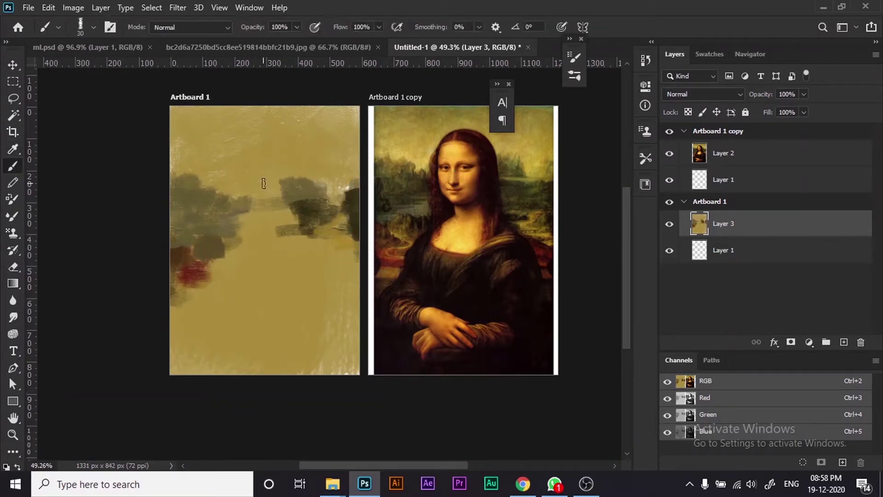
# Block in the yellow head and shoulders, the dark robe, and orange strokes for the hands
pyautogui.moveTo(258, 182)
pyautogui.mouseDown()
pyautogui.moveTo(282, 241)
pyautogui.moveTo(240, 196)
pyautogui.moveTo(254, 148)
pyautogui.moveTo(294, 174)
pyautogui.mouseUp()
pyautogui.keyDown('alt'); pyautogui.click(464, 144); pyautogui.keyUp('alt')
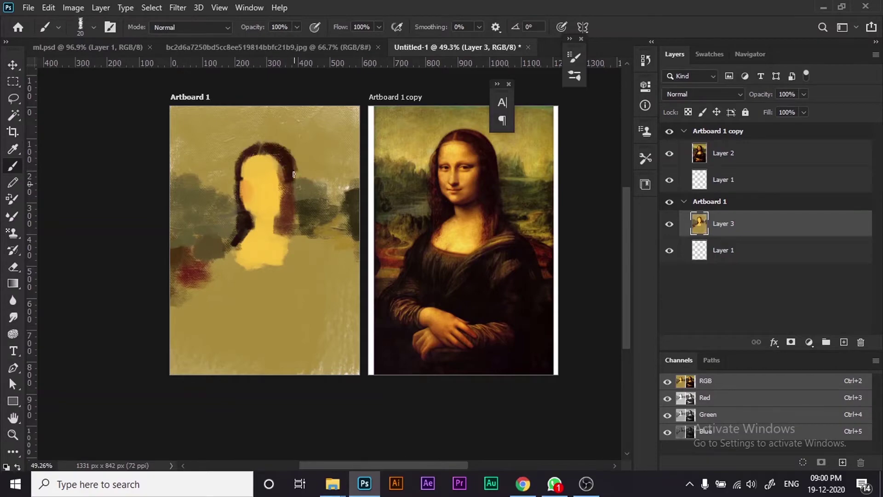
pyautogui.moveTo(315, 213)
pyautogui.mouseDown()
pyautogui.moveTo(194, 322)
pyautogui.moveTo(225, 271)
pyautogui.moveTo(336, 280)
pyautogui.mouseUp()
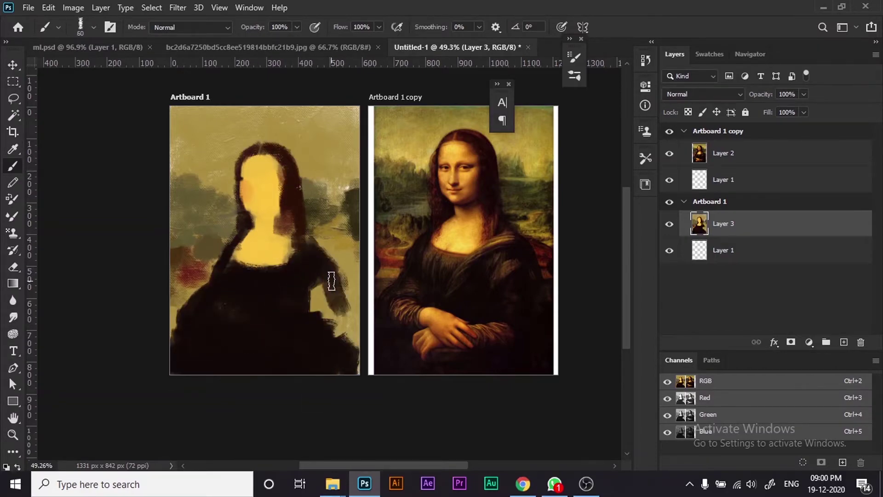
pyautogui.hotkey('ctrl', 's')
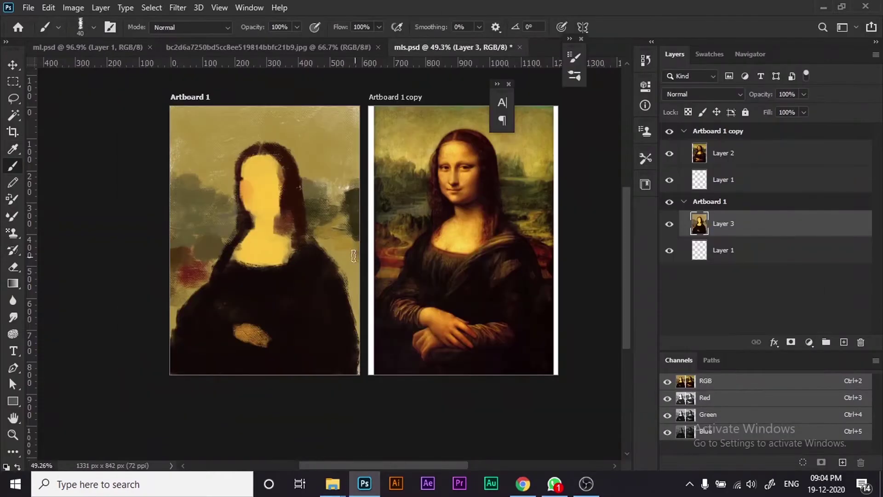
pyautogui.moveTo(219, 342)
pyautogui.mouseDown()
pyautogui.moveTo(272, 363)
pyautogui.moveTo(287, 359)
pyautogui.mouseUp()
# Repaint the chin and neck in sampled skin tones and add dark shoulder strokes
pyautogui.keyDown('alt'); pyautogui.click(467, 347); pyautogui.keyUp('alt')
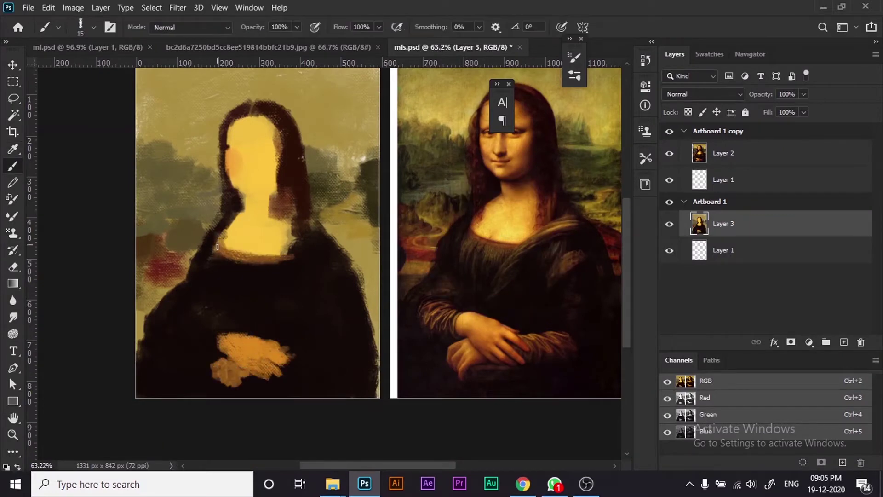
pyautogui.keyDown('alt'); pyautogui.click(497, 162); pyautogui.keyUp('alt')
pyautogui.moveTo(245, 196); pyautogui.dragTo(275, 186)
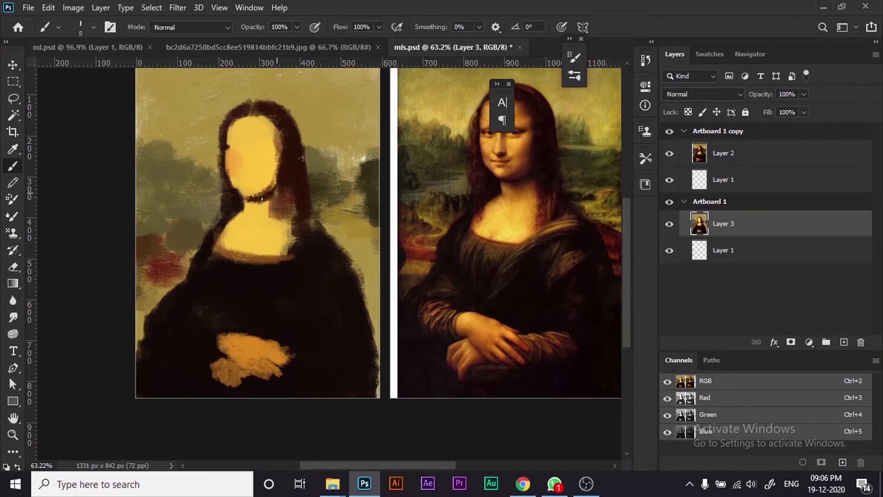
pyautogui.keyDown('alt'); pyautogui.click(479, 217); pyautogui.keyUp('alt')
pyautogui.moveTo(258, 222); pyautogui.dragTo(288, 150)
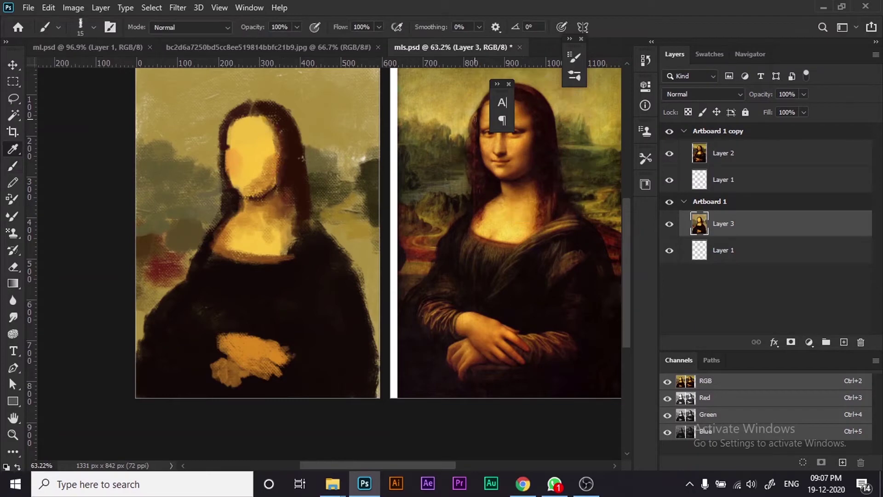
pyautogui.scroll(-3, 141, 180)
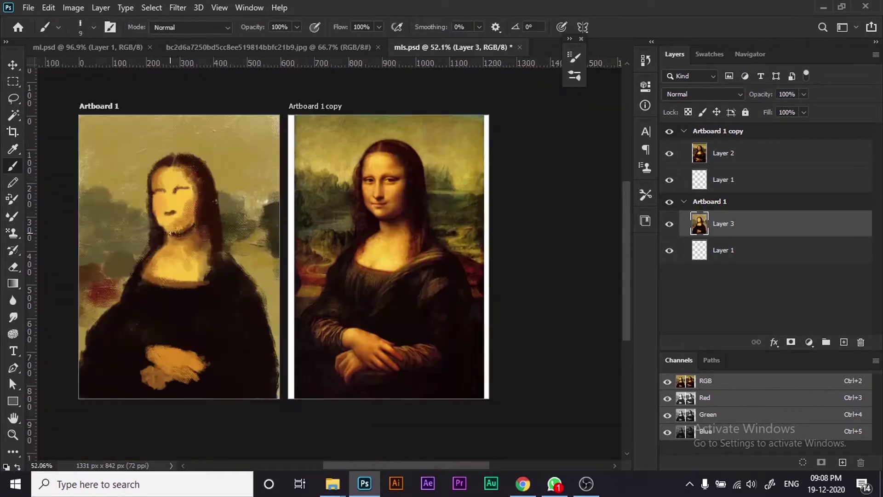
pyautogui.moveTo(234, 271); pyautogui.dragTo(204, 283)
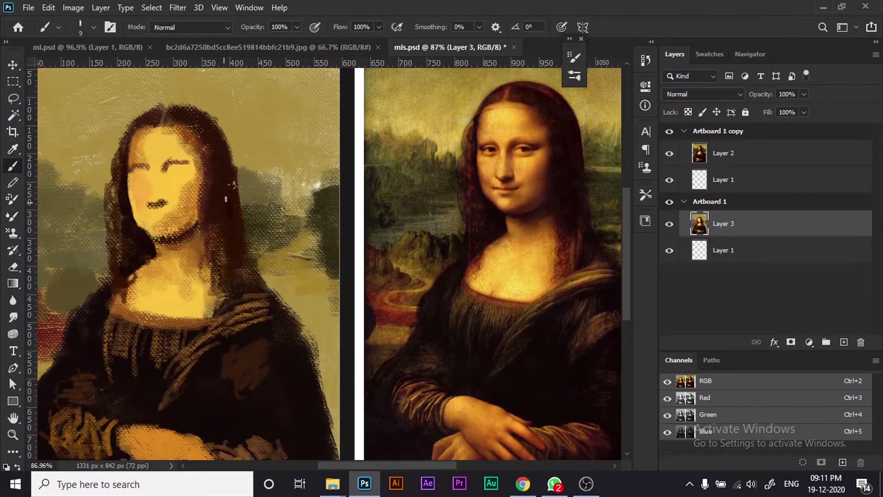
# Darken the hair beside the face and the chin and cheek, and lighten the neck
pyautogui.moveTo(226, 199); pyautogui.dragTo(225, 184)
pyautogui.moveTo(191, 252); pyautogui.dragTo(181, 305)
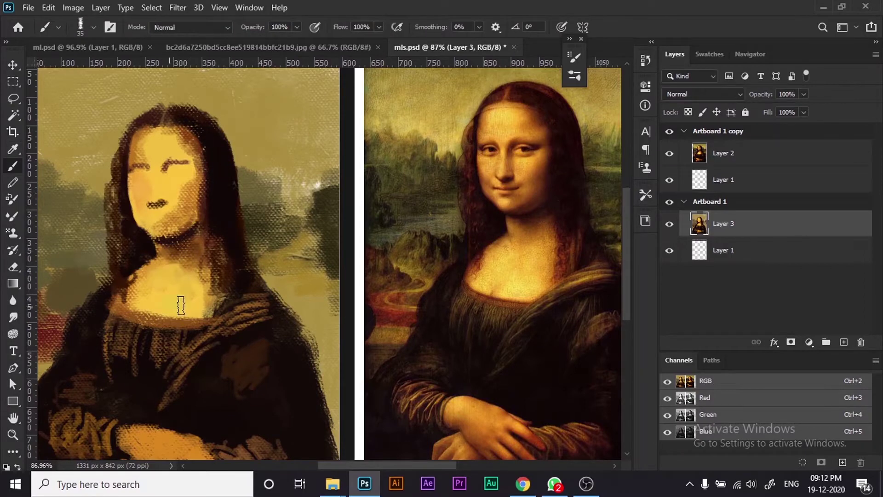
pyautogui.keyDown('alt'); pyautogui.click(525, 201); pyautogui.keyUp('alt')
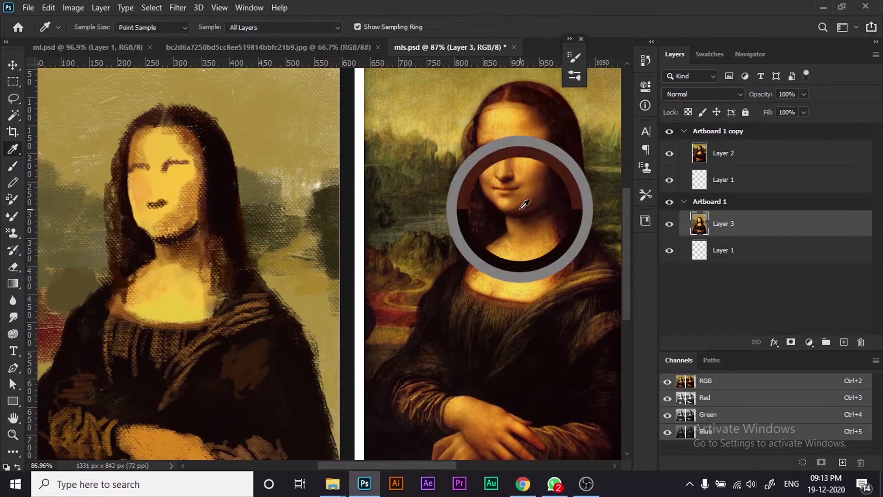
pyautogui.moveTo(170, 230); pyautogui.dragTo(193, 209)
# With a smaller brush, paint a small dark stroke near the left eye
pyautogui.keyDown('alt'); pyautogui.click(525, 164); pyautogui.keyUp('alt')
pyautogui.press('[')
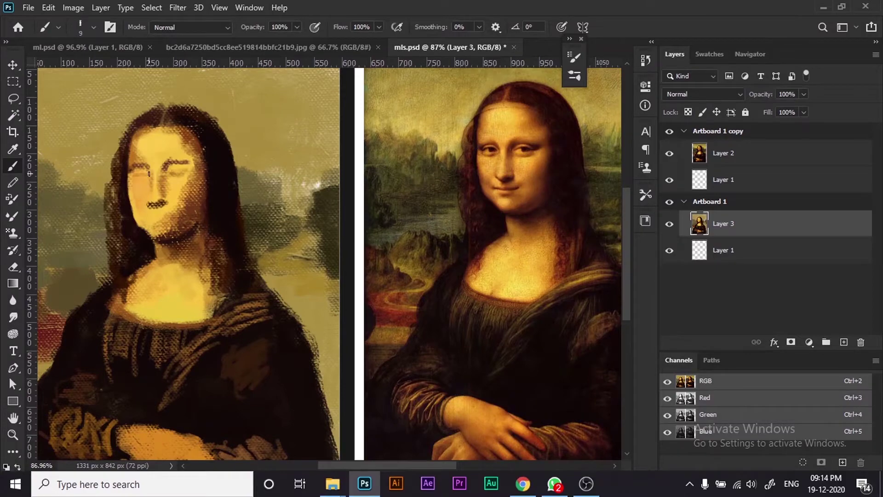
pyautogui.keyDown('alt'); pyautogui.click(510, 191); pyautogui.keyUp('alt')
pyautogui.press('[')
pyautogui.press('[')
pyautogui.press('[')
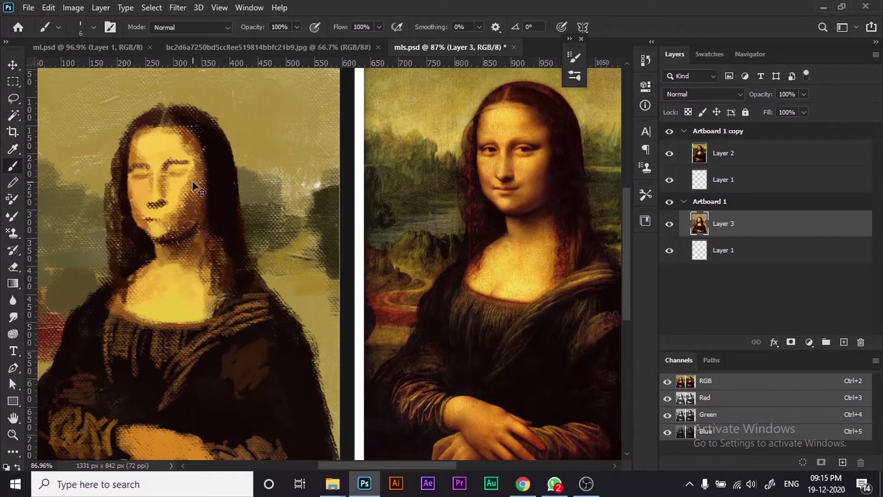
pyautogui.scroll(10, 184, 188)
pyautogui.press('[')
pyautogui.press('[')
pyautogui.press('[')
pyautogui.moveTo(90, 171)
pyautogui.mouseDown()
pyautogui.moveTo(115, 160)
pyautogui.moveTo(220, 153)
pyautogui.mouseUp()
# Paint the eyebrows in sampled brown, redraw the nose line and repaint the forehead
pyautogui.keyDown('alt'); pyautogui.click(440, 148); pyautogui.keyUp('alt')
pyautogui.press(']')
pyautogui.press(']')
pyautogui.press(']')
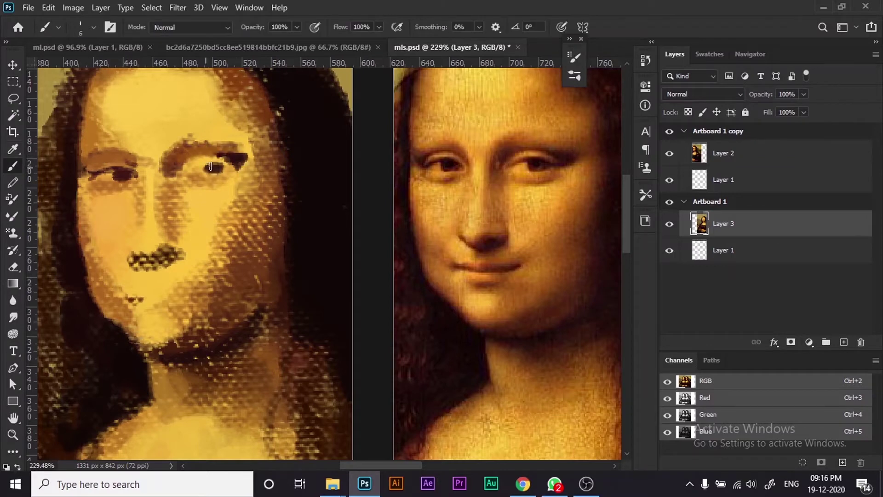
pyautogui.moveTo(172, 177); pyautogui.dragTo(159, 221)
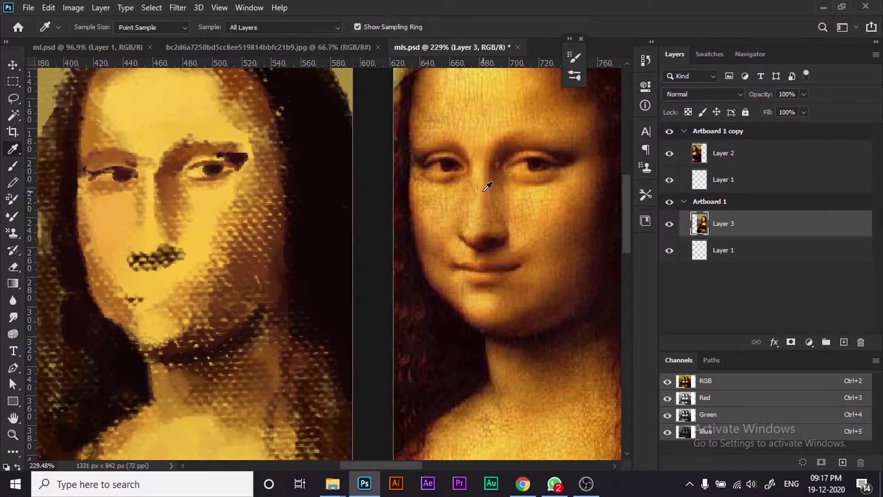
pyautogui.keyDown('alt'); pyautogui.click(483, 177); pyautogui.keyUp('alt')
pyautogui.press(']')
pyautogui.press(']')
pyautogui.press(']')
pyautogui.moveTo(249, 92); pyautogui.dragTo(170, 165)
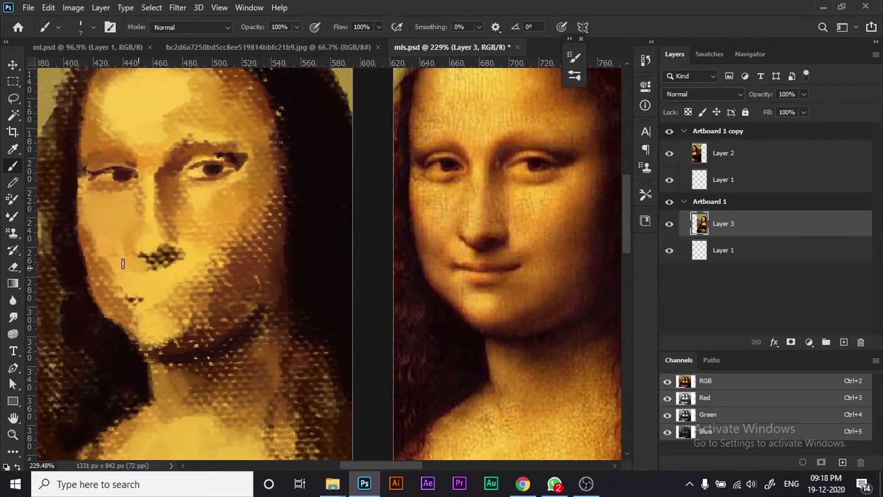
# Darken the nose with a sampled shadow tone and mark the lips in the reference lip colour
pyautogui.keyDown('alt'); pyautogui.click(408, 216); pyautogui.keyUp('alt')
pyautogui.press('[')
pyautogui.press('[')
pyautogui.moveTo(180, 256); pyautogui.dragTo(155, 257)
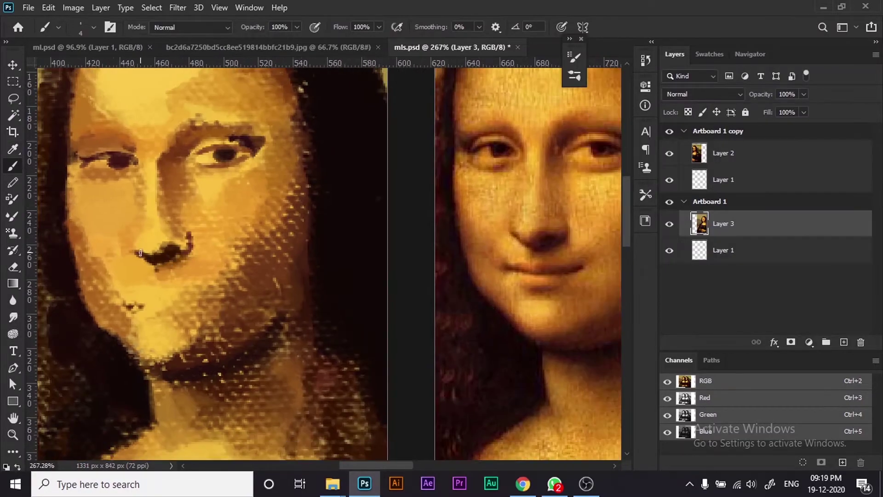
pyautogui.scroll(1, 188, 244)
pyautogui.keyDown('alt'); pyautogui.click(515, 210); pyautogui.keyUp('alt')
pyautogui.press(']')
pyautogui.press(']')
pyautogui.press(']')
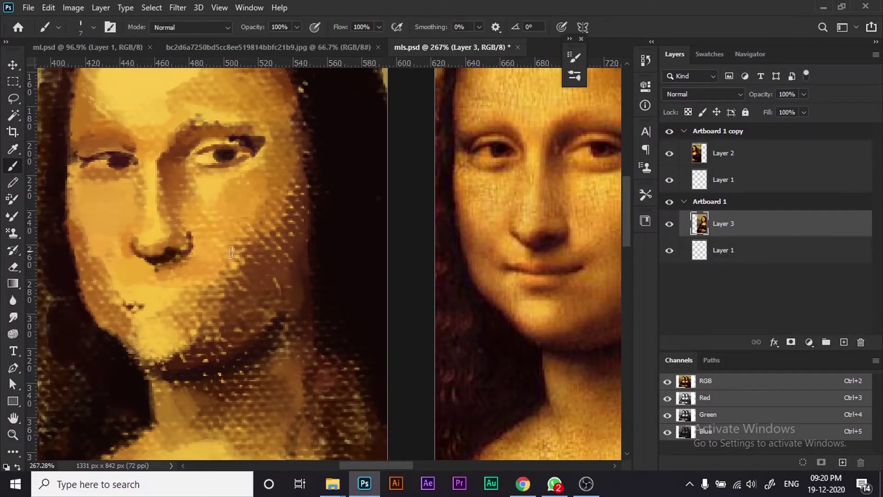
pyautogui.keyDown('alt'); pyautogui.click(529, 192); pyautogui.keyUp('alt')
pyautogui.press(']')
pyautogui.moveTo(154, 287); pyautogui.dragTo(136, 287)
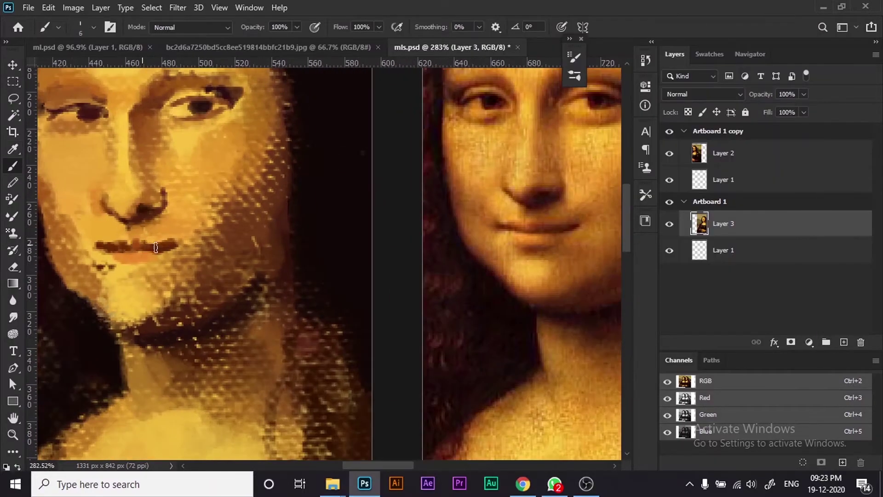
# Lighten the dotted cheek beside the mouth and the area around the left eyebrow
pyautogui.moveTo(201, 243); pyautogui.dragTo(239, 212)
pyautogui.press('[')
pyautogui.press('[')
pyautogui.press('[')
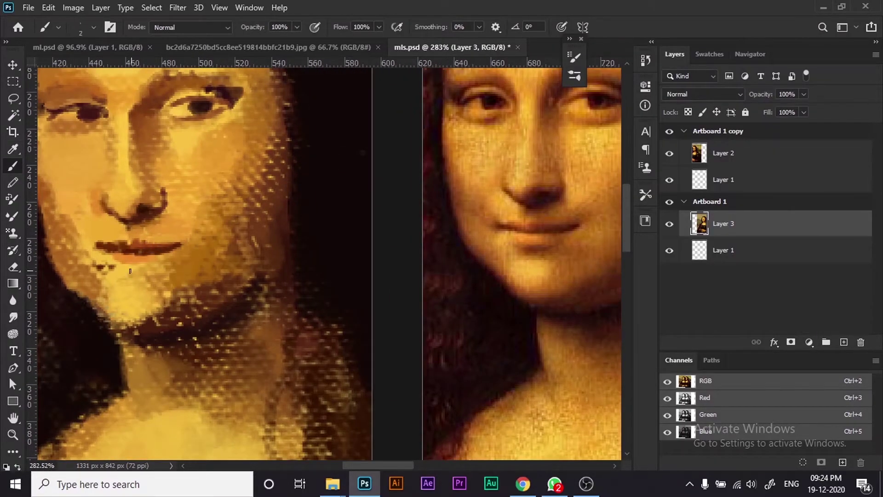
pyautogui.keyDown('alt'); pyautogui.click(395, 256); pyautogui.keyUp('alt')
pyautogui.scroll(-1, 98, 315)
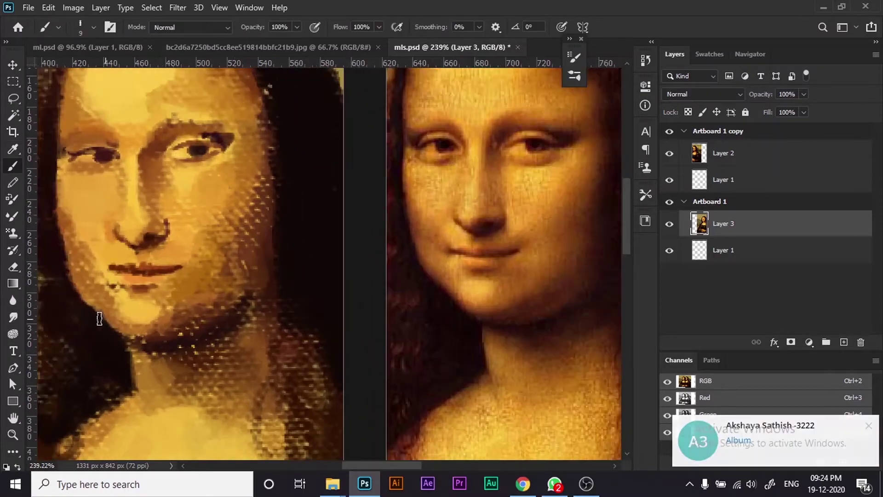
pyautogui.press(']')
pyautogui.press(']')
pyautogui.press(']')
pyautogui.press('[')
pyautogui.press('[')
pyautogui.press('[')
pyautogui.hscroll(-2, 113, 154)
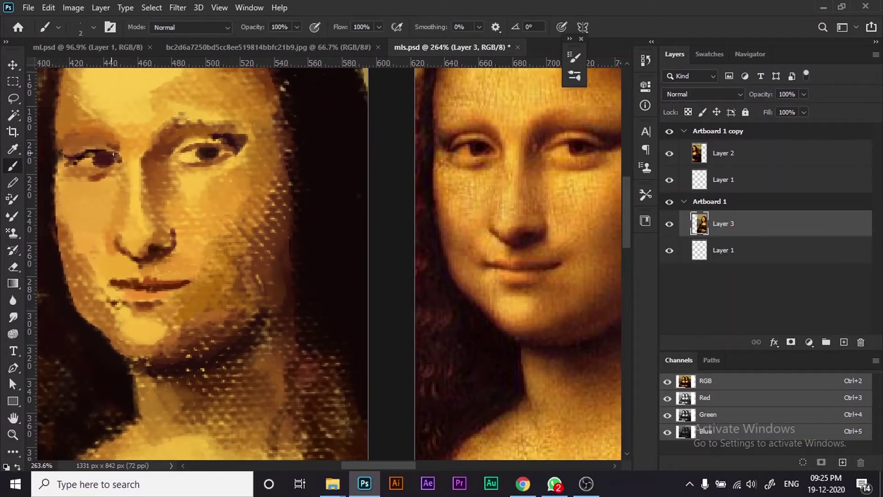
pyautogui.moveTo(100, 143); pyautogui.dragTo(65, 151)
# Sample fresh tones from the reference and the painted face, and resize the brush
pyautogui.press('[')
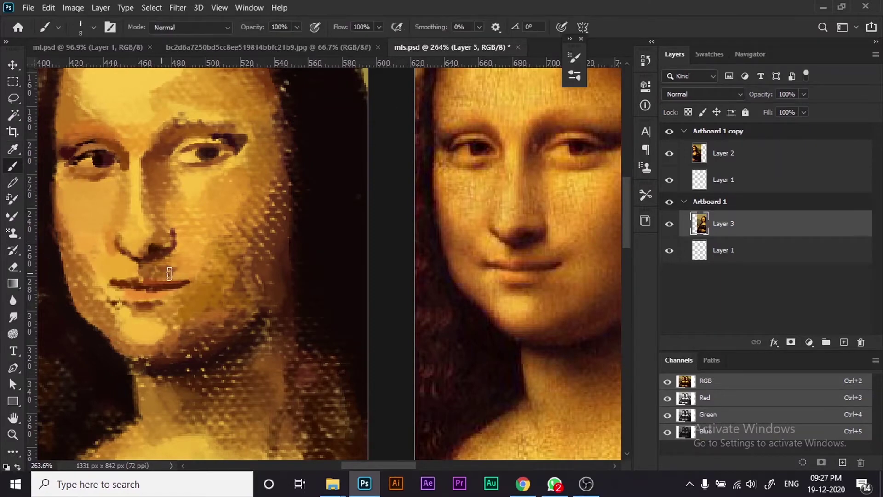
pyautogui.scroll(-1, 189, 272)
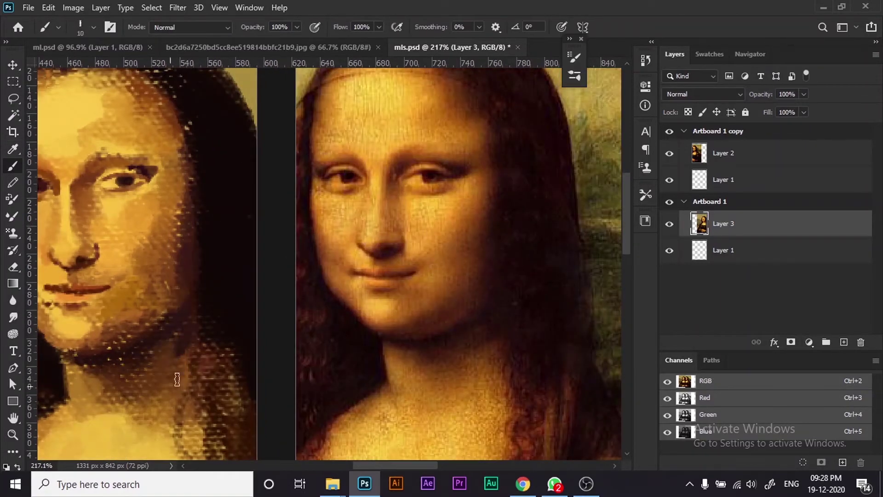
pyautogui.press('i')
pyautogui.click(453, 310)
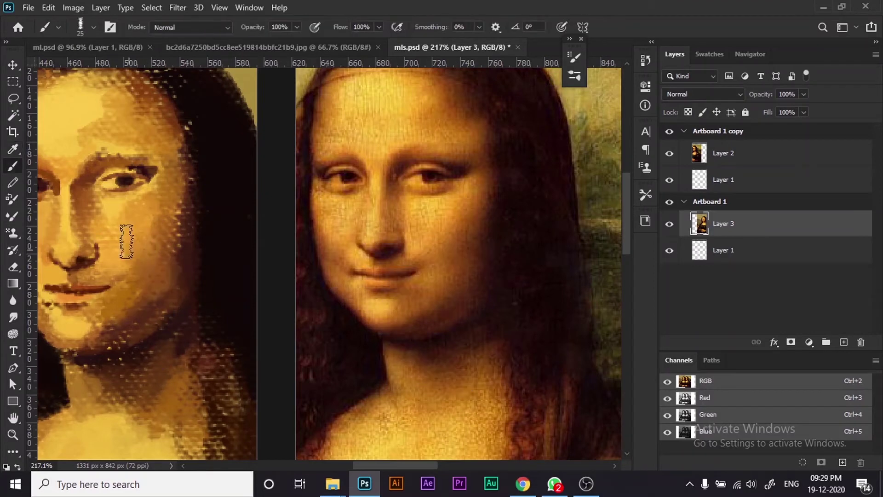
pyautogui.press('b')
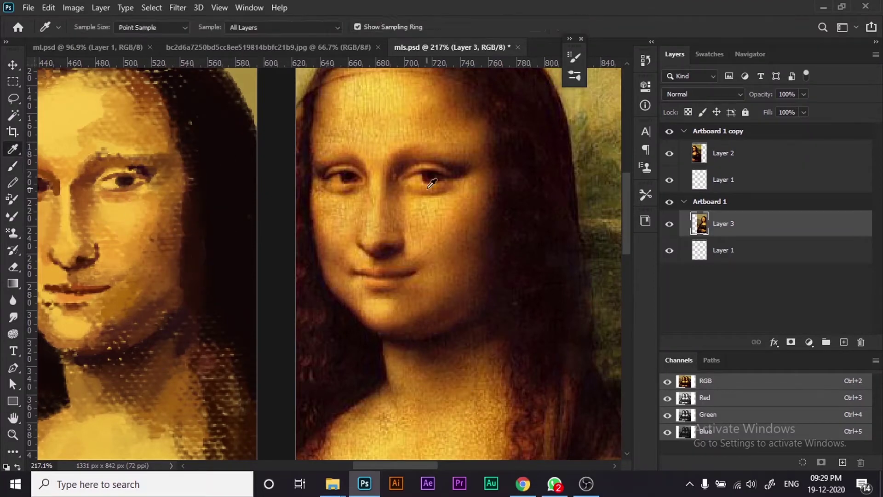
pyautogui.keyDown('alt'); pyautogui.click(81, 197); pyautogui.keyUp('alt')
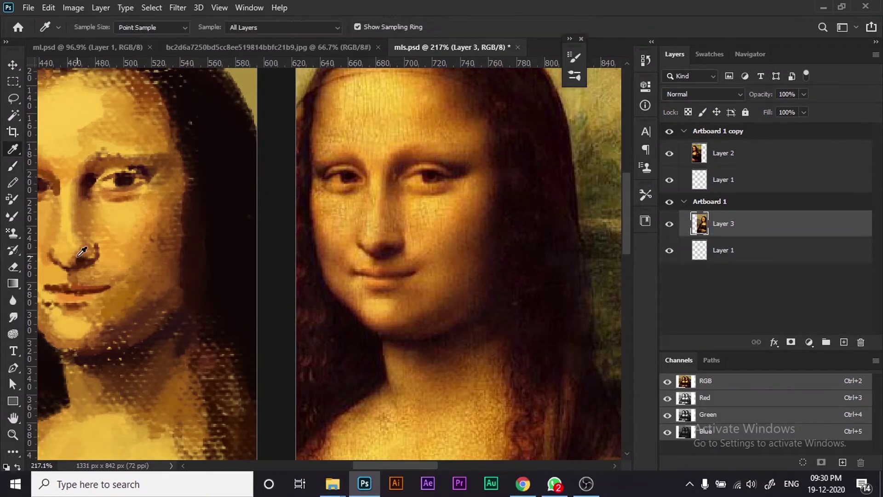
pyautogui.press(']')
pyautogui.press(']')
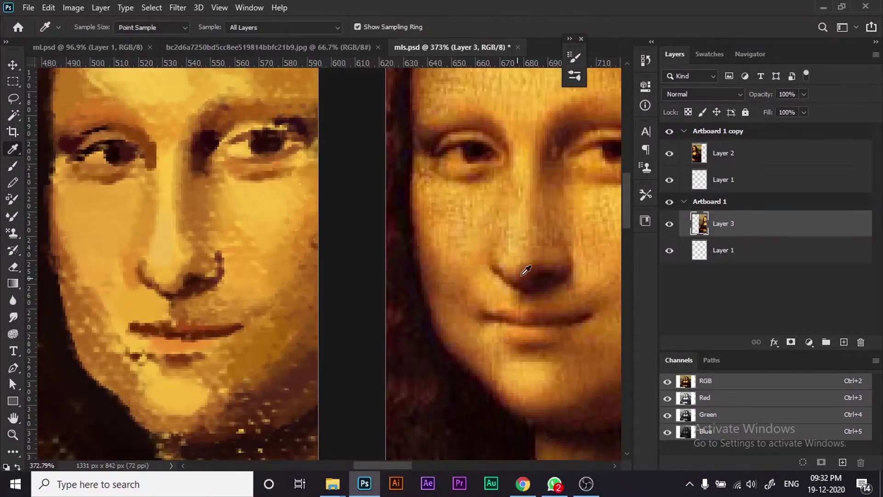
# Smooth the dotty area below the lips and the chin and jaw with sampled lip and skin tones
pyautogui.keyDown('alt'); pyautogui.click(526, 270); pyautogui.keyUp('alt')
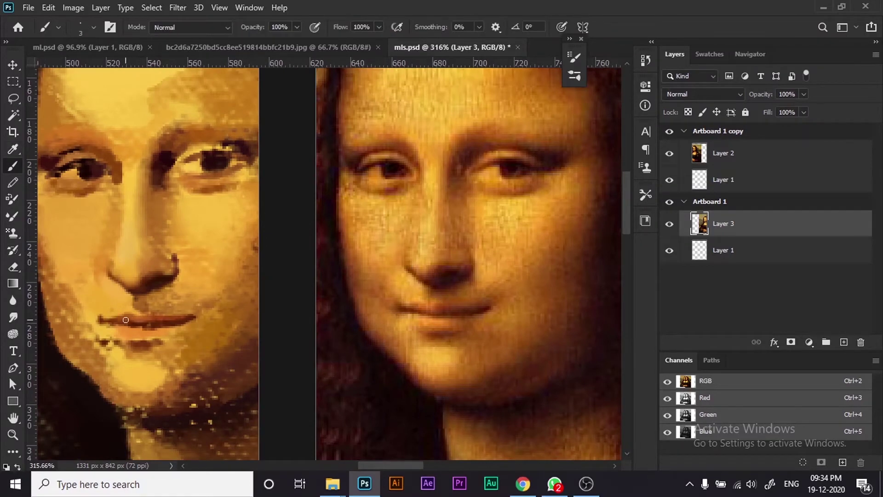
pyautogui.keyDown('alt'); pyautogui.click(441, 308); pyautogui.keyUp('alt')
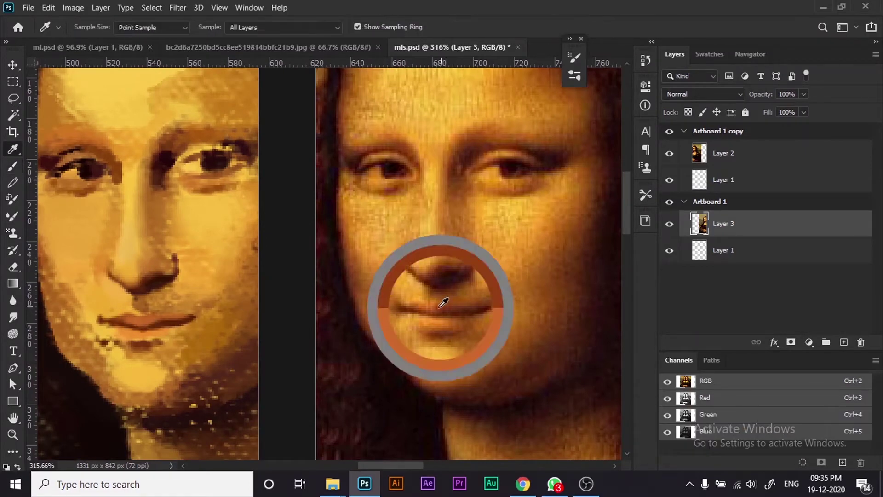
pyautogui.moveTo(110, 342); pyautogui.dragTo(78, 363)
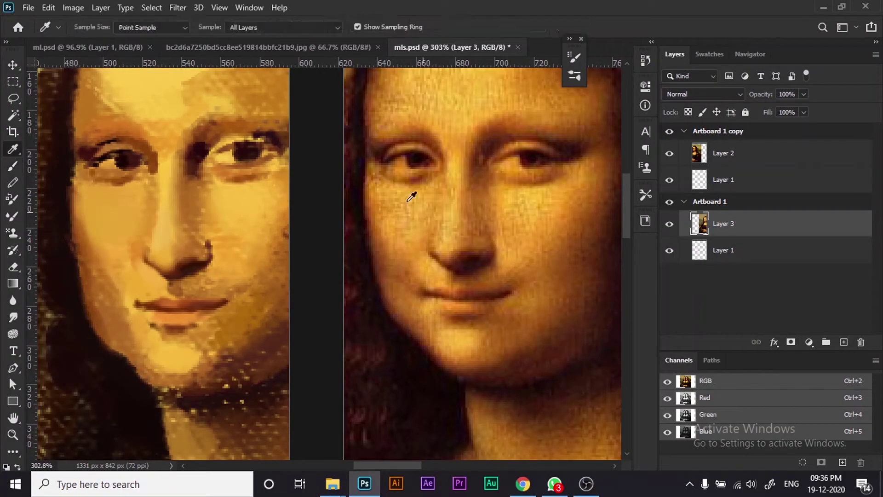
pyautogui.keyDown('alt'); pyautogui.click(412, 196); pyautogui.keyUp('alt')
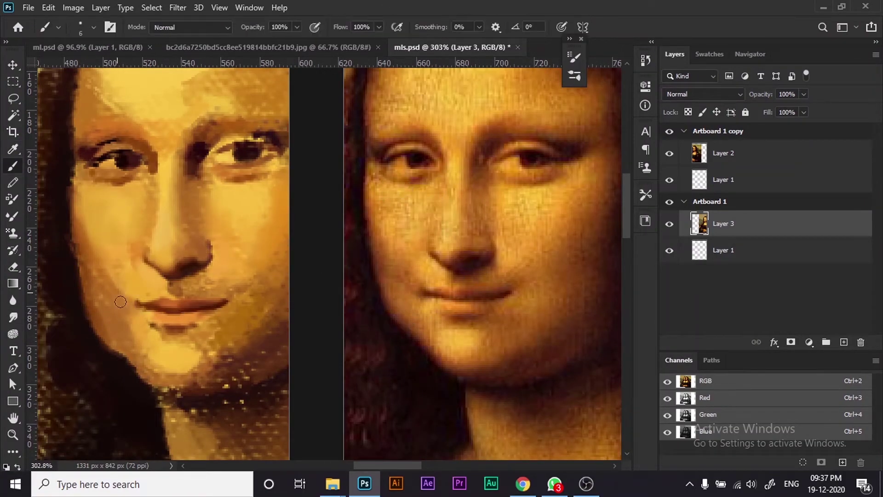
pyautogui.moveTo(120, 302); pyautogui.dragTo(194, 383)
# Repaint the eyelid, eye and surrounding shading with sampled eye tones and a finer brush
pyautogui.scroll(-3, 59, 311)
pyautogui.scroll(2, 85, 351)
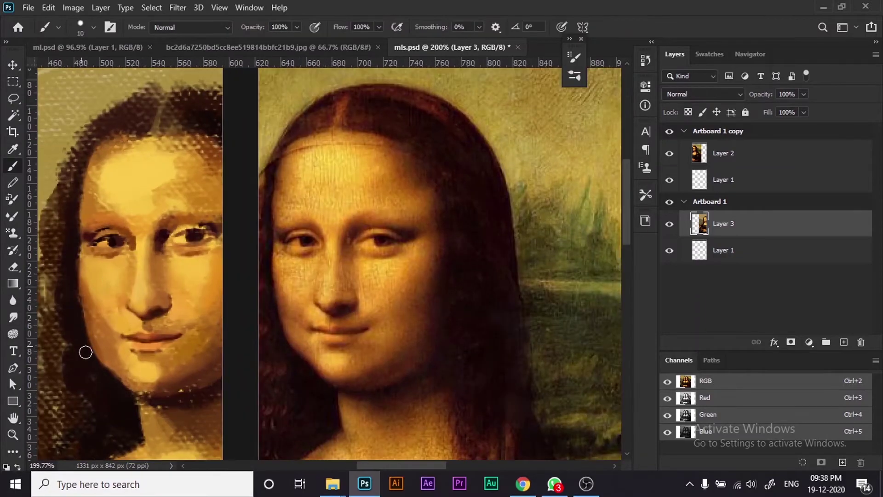
pyautogui.scroll(1, 124, 130)
pyautogui.press('[')
pyautogui.press('[')
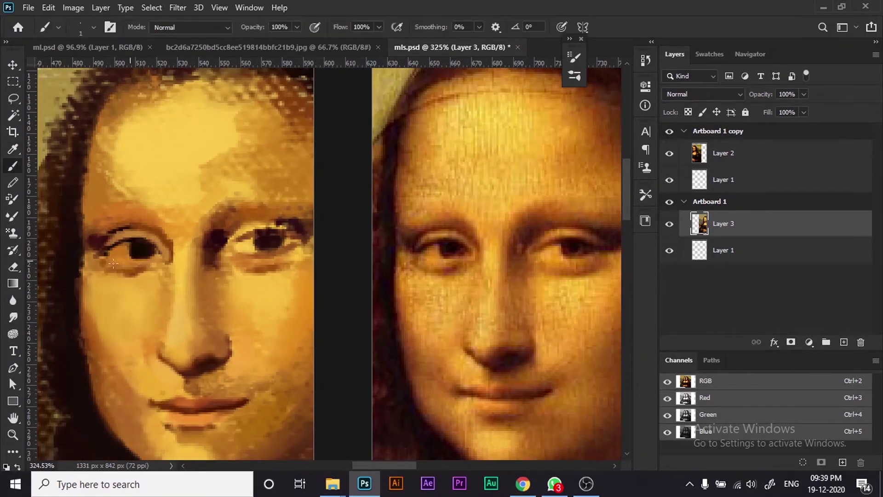
pyautogui.moveTo(97, 237); pyautogui.dragTo(147, 216)
pyautogui.keyDown('alt'); pyautogui.click(439, 275); pyautogui.keyUp('alt')
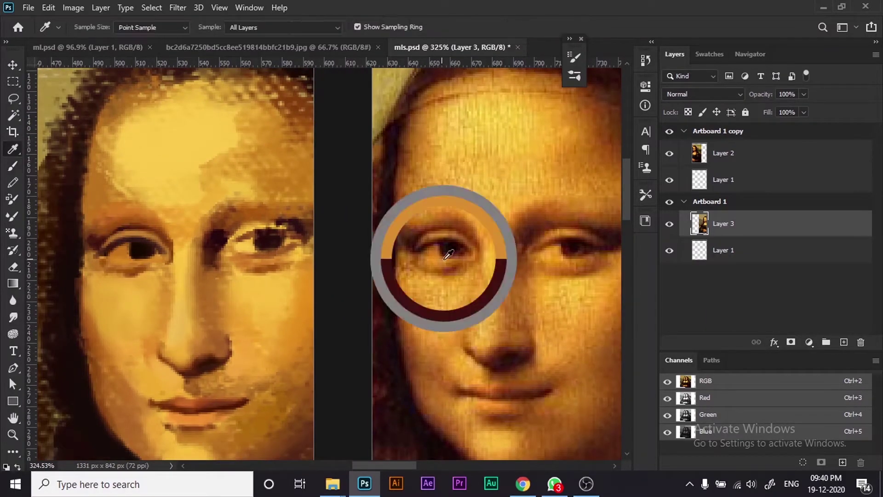
pyautogui.moveTo(274, 247); pyautogui.dragTo(244, 237)
pyautogui.keyDown('alt'); pyautogui.click(522, 201); pyautogui.keyUp('alt')
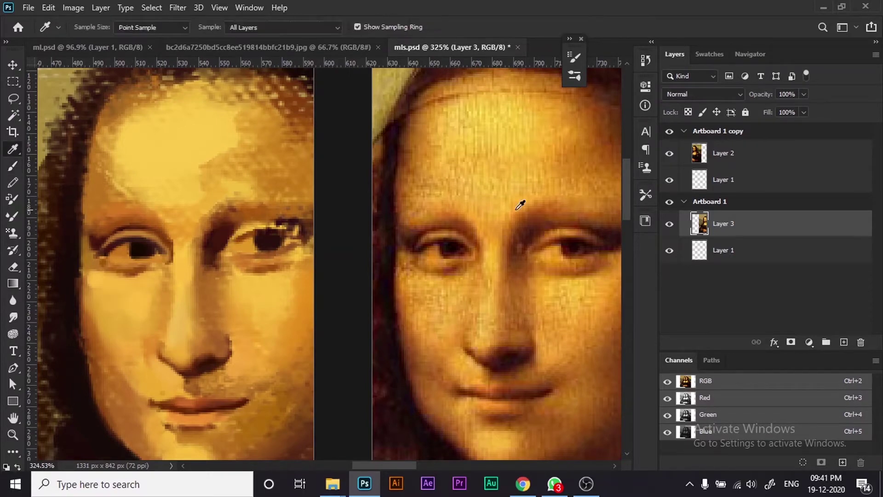
pyautogui.press('[')
pyautogui.moveTo(299, 228); pyautogui.dragTo(212, 202)
pyautogui.press('[')
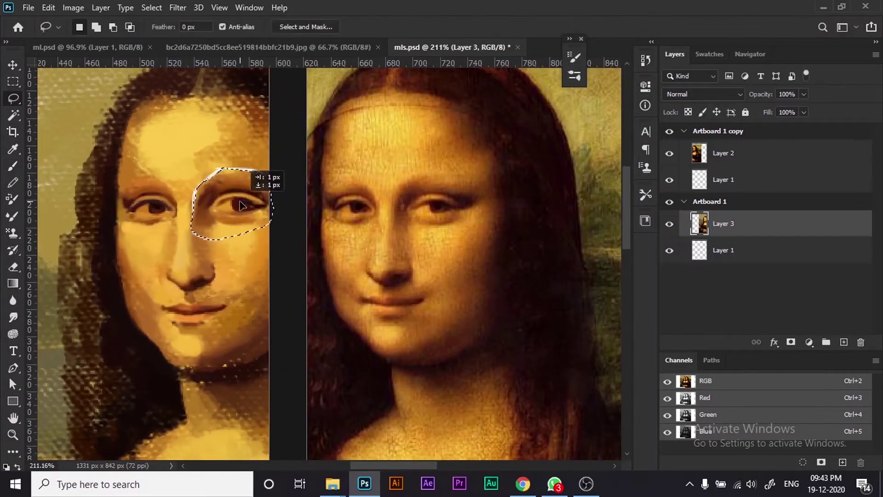
# Shrink the brush to its smallest size and sample colours from the reference photo
pyautogui.press('[')
pyautogui.press('[')
pyautogui.press('[')
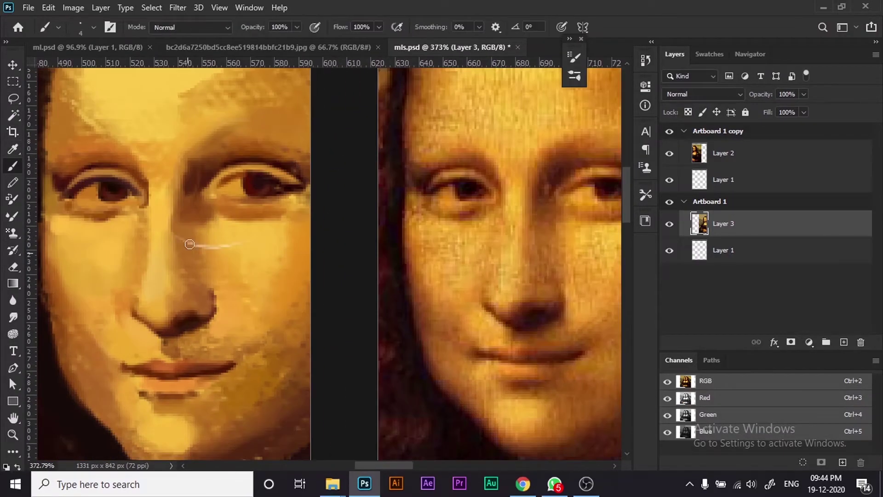
pyautogui.scroll(2, 210, 267)
pyautogui.press('[')
pyautogui.press('[')
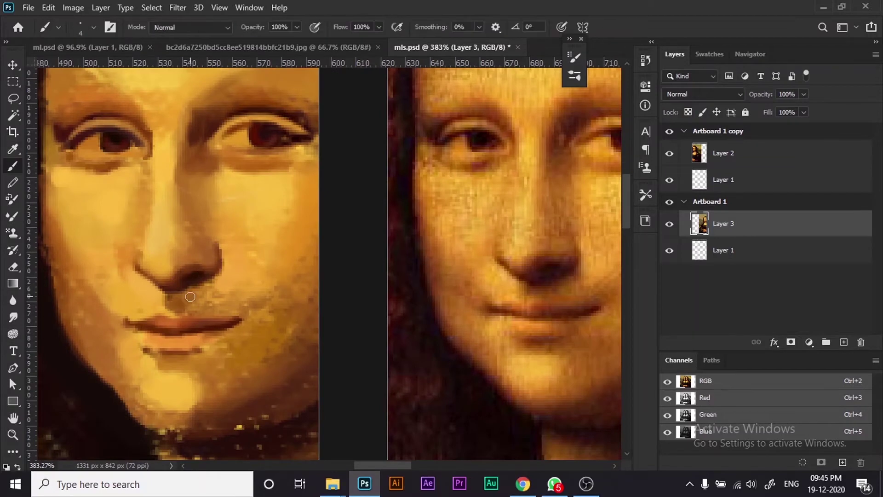
pyautogui.press('i')
pyautogui.click(572, 282)
pyautogui.scroll(-1, 270, 266)
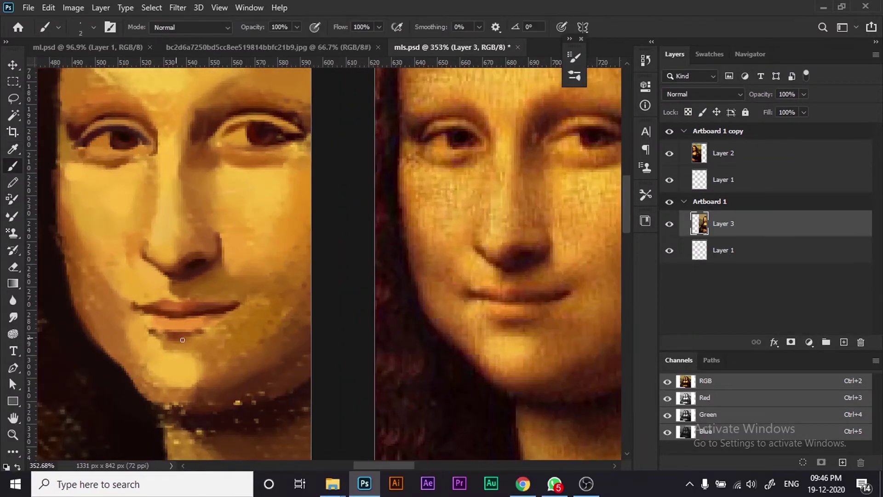
pyautogui.click(478, 306)
pyautogui.press('b')
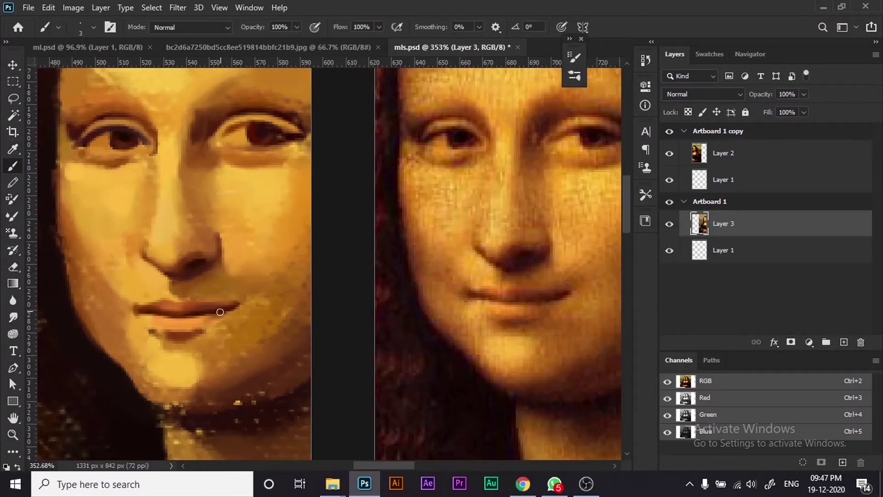
# Paint sampled skin tones around the lips, covering the white strokes nearby
pyautogui.keyDown('alt'); pyautogui.click(533, 280); pyautogui.keyUp('alt')
pyautogui.press('[')
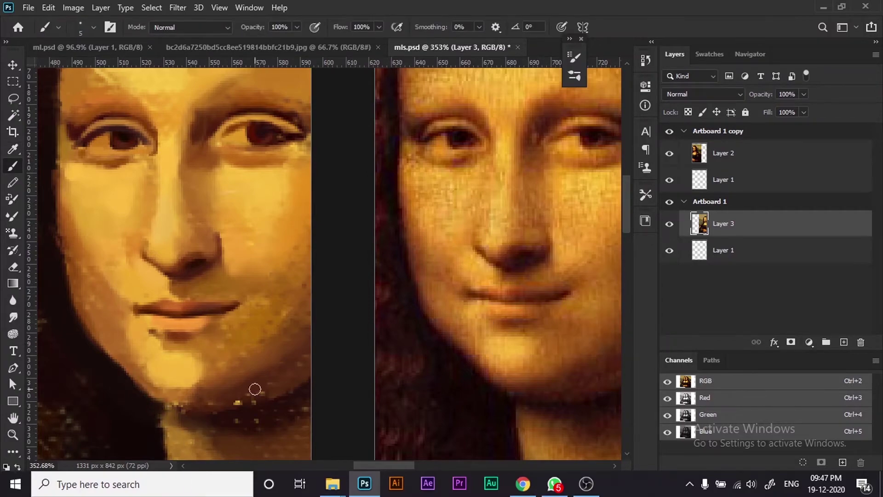
pyautogui.keyDown('alt'); pyautogui.click(571, 367); pyautogui.keyUp('alt')
pyautogui.keyDown('alt'); pyautogui.click(244, 377); pyautogui.keyUp('alt')
pyautogui.scroll(-3, 244, 377)
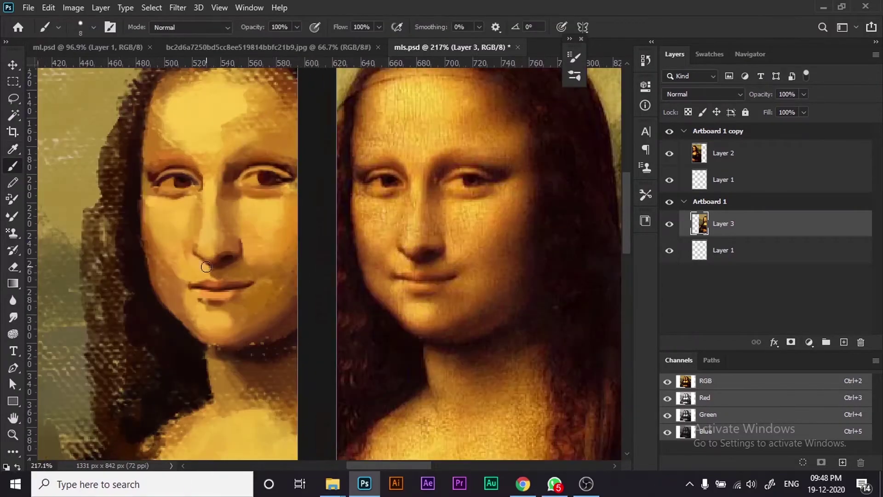
pyautogui.moveTo(266, 295); pyautogui.dragTo(191, 276)
pyautogui.scroll(3, 191, 267)
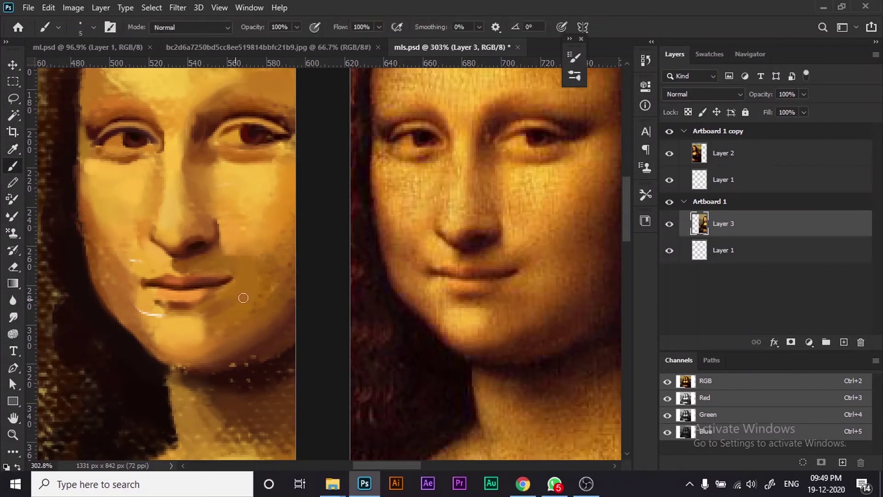
pyautogui.moveTo(157, 318); pyautogui.dragTo(131, 282)
# Blend the cheek shading and lighten and smooth the forehead
pyautogui.moveTo(138, 230)
pyautogui.mouseDown()
pyautogui.moveTo(87, 285)
pyautogui.moveTo(84, 189)
pyautogui.mouseUp()
pyautogui.keyDown('alt'); pyautogui.click(437, 334); pyautogui.keyUp('alt')
pyautogui.press('[')
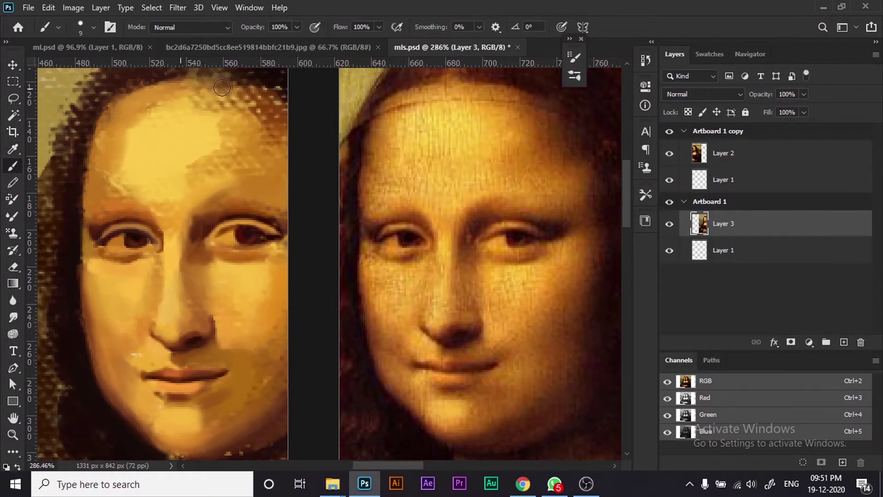
pyautogui.moveTo(138, 102); pyautogui.dragTo(207, 109)
pyautogui.moveTo(207, 152)
pyautogui.mouseDown()
pyautogui.moveTo(236, 107)
pyautogui.moveTo(118, 144)
pyautogui.mouseUp()
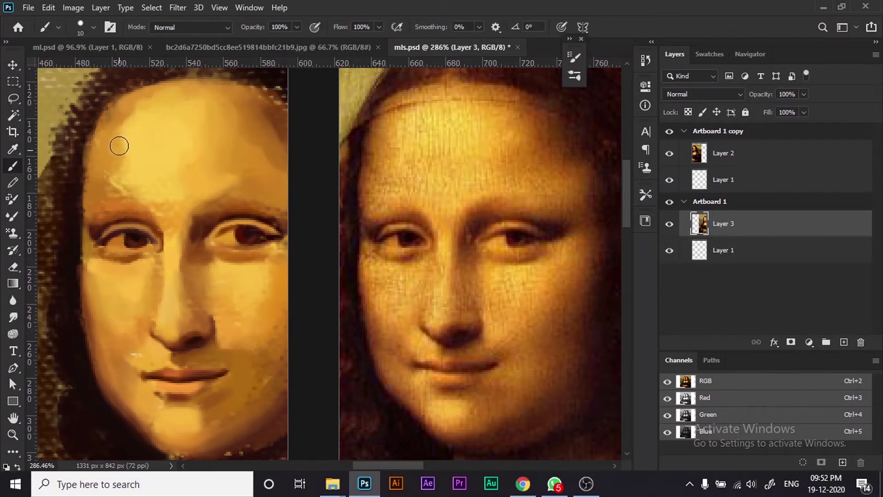
# With a much smaller brush, begin painting the hair edge along the top of the head
pyautogui.keyDown('alt'); pyautogui.click(469, 221); pyautogui.keyUp('alt')
pyautogui.press('[')
pyautogui.press('[')
pyautogui.press('[')
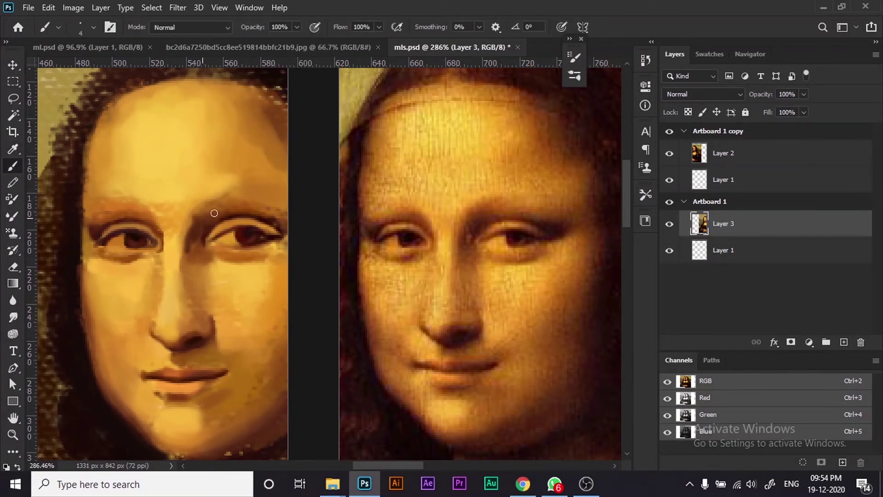
pyautogui.moveTo(214, 213); pyautogui.dragTo(175, 213)
pyautogui.press('i')
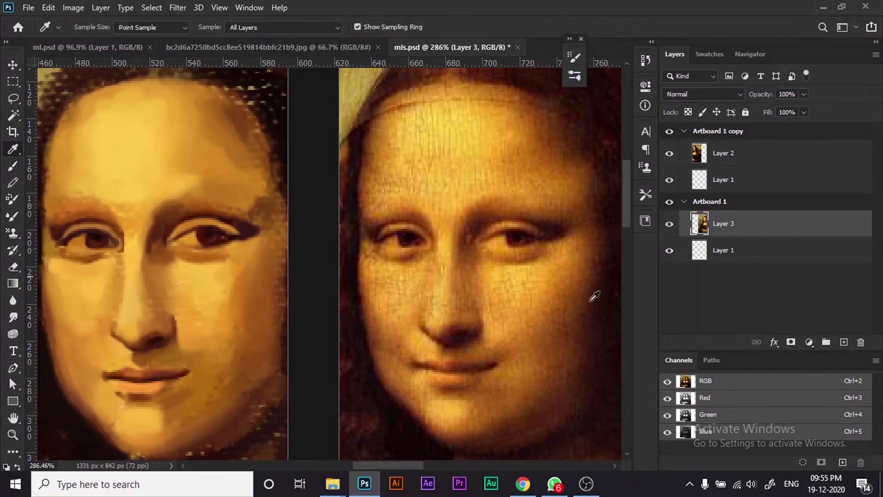
pyautogui.press('b')
pyautogui.scroll(-2, 309, 272)
pyautogui.moveTo(266, 138); pyautogui.dragTo(253, 112)
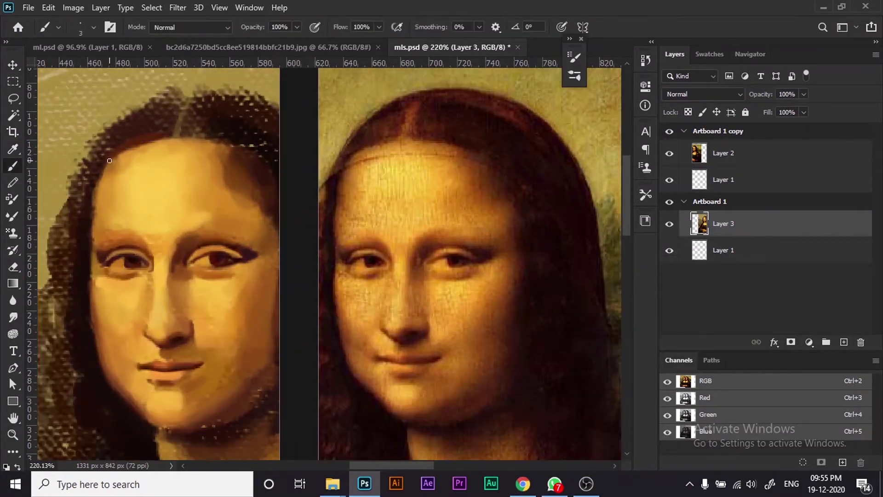
# Paint a dark red line along the hair parting using the sampled reference hair colour
pyautogui.keyDown('alt'); pyautogui.click(414, 108); pyautogui.keyUp('alt')
pyautogui.press('[')
pyautogui.press('[')
pyautogui.moveTo(179, 107)
pyautogui.mouseDown()
pyautogui.moveTo(171, 134)
pyautogui.moveTo(78, 202)
pyautogui.mouseUp()
pyautogui.press(']')
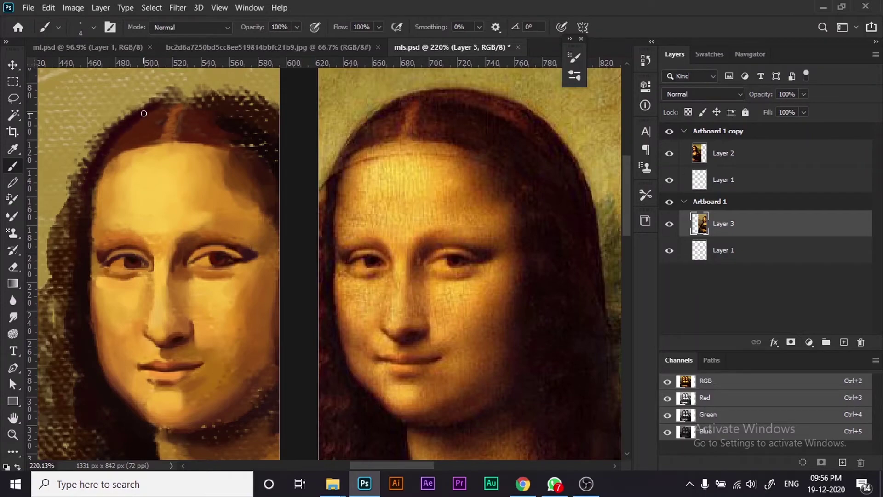
pyautogui.scroll(1, 79, 205)
pyautogui.scroll(-3, 476, 151)
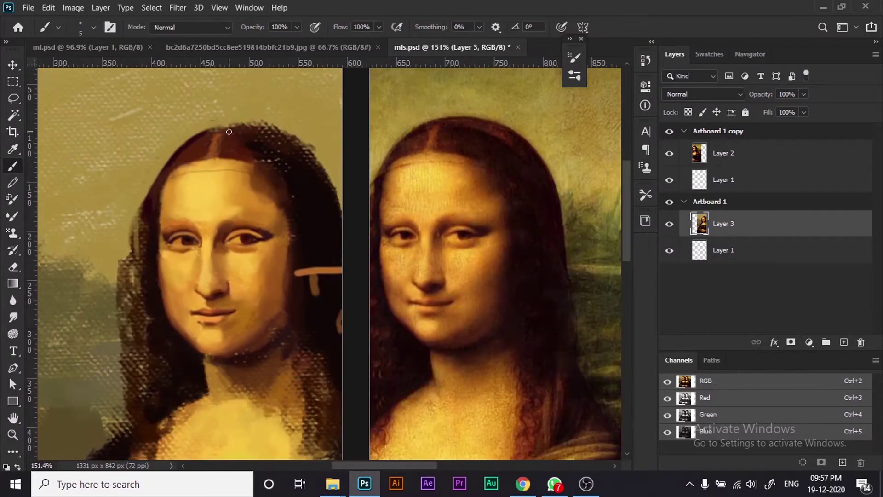
pyautogui.press(']')
pyautogui.press(']')
pyautogui.press(']')
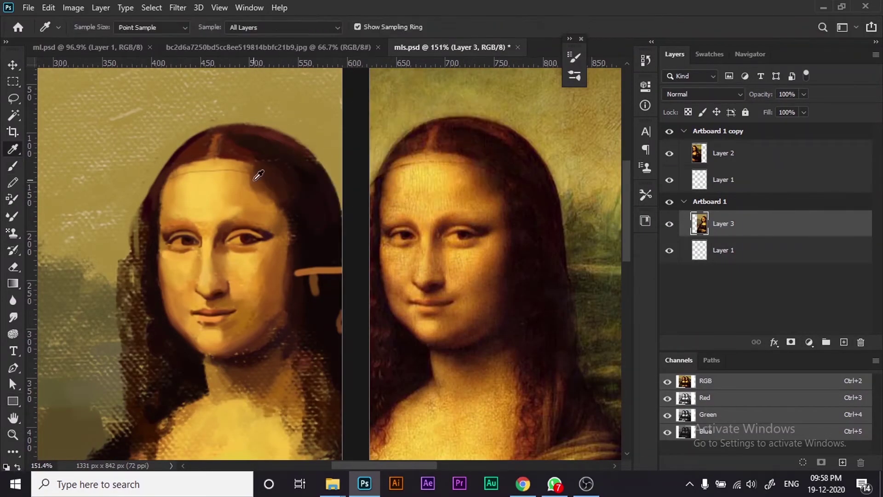
pyautogui.scroll(1, 260, 207)
# Fill the chest with smooth yellow skin tones and add brown shading across it
pyautogui.keyDown('alt'); pyautogui.click(255, 279); pyautogui.keyUp('alt')
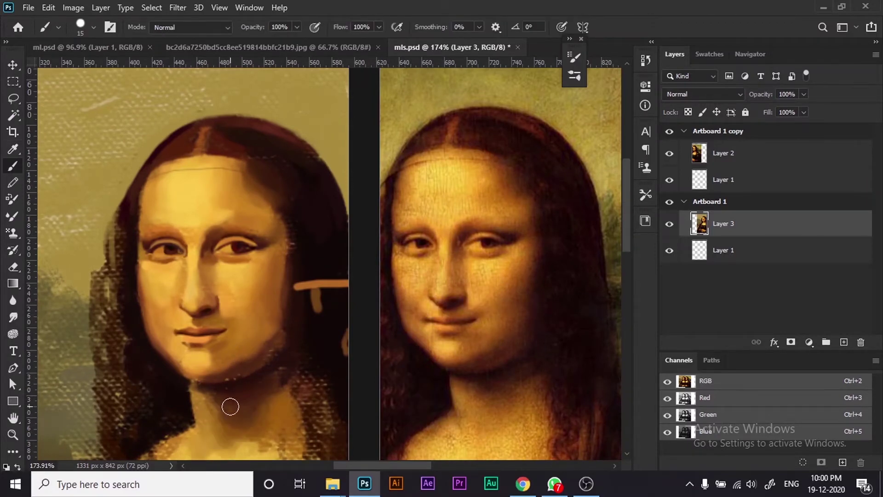
pyautogui.scroll(-2, 221, 368)
pyautogui.scroll(-1, 276, 377)
pyautogui.keyDown('alt'); pyautogui.click(487, 395); pyautogui.keyUp('alt')
pyautogui.moveTo(165, 404); pyautogui.dragTo(276, 387)
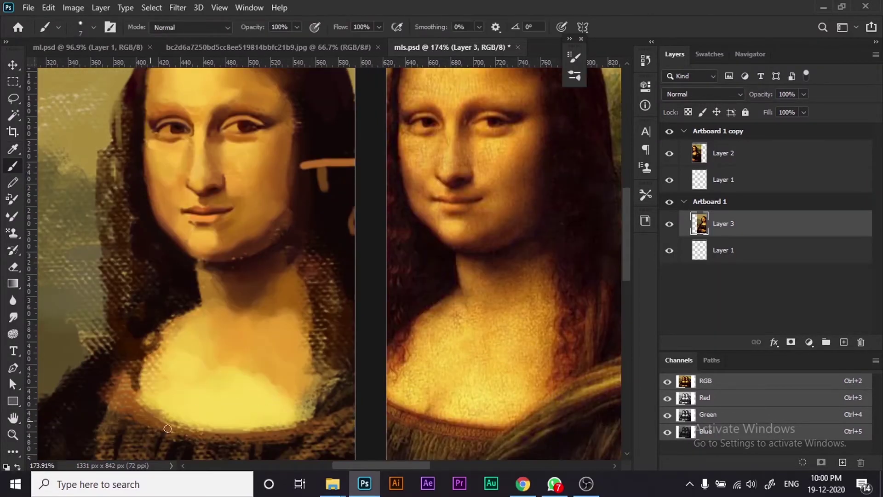
pyautogui.moveTo(129, 419); pyautogui.dragTo(299, 433)
pyautogui.scroll(-2, 317, 391)
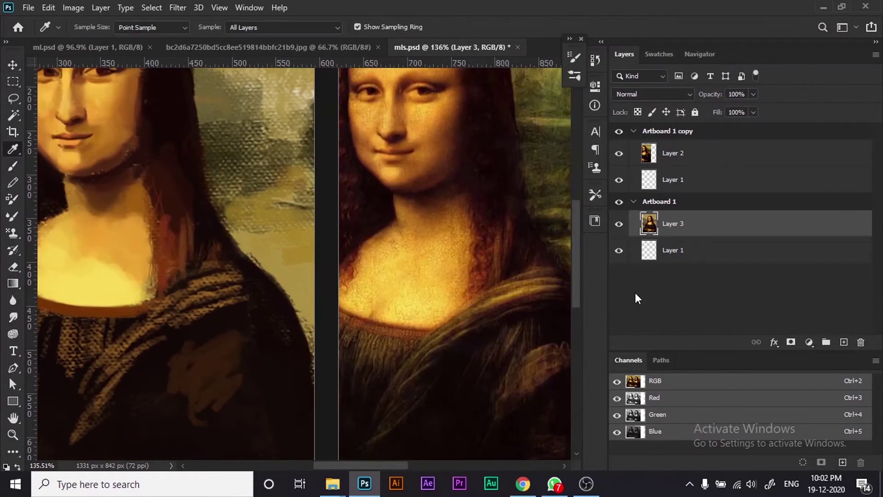
# Sample shoulder browns from the reference and paint brown and yellow strokes across the shoulder
pyautogui.keyDown('alt'); pyautogui.click(509, 290); pyautogui.keyUp('alt')
pyautogui.moveTo(248, 283)
pyautogui.mouseDown()
pyautogui.moveTo(197, 288)
pyautogui.moveTo(99, 387)
pyautogui.mouseUp()
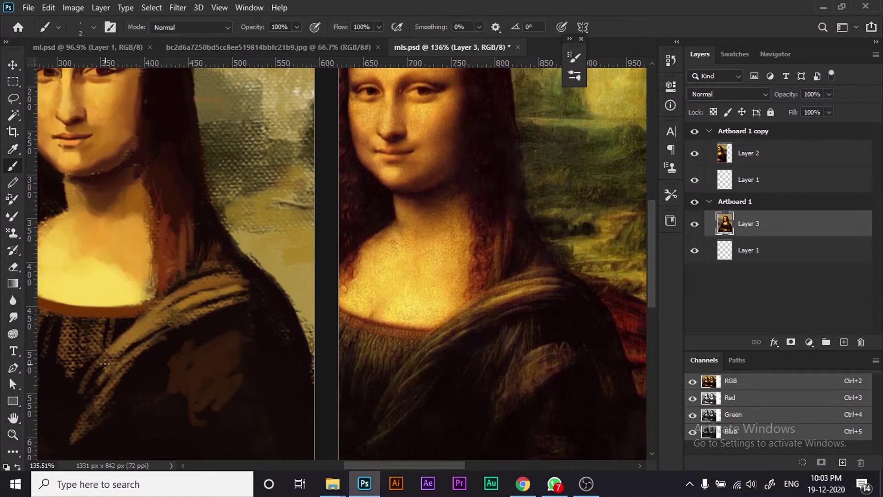
pyautogui.moveTo(147, 340); pyautogui.dragTo(69, 434)
pyautogui.keyDown('alt'); pyautogui.click(533, 339); pyautogui.keyUp('alt')
pyautogui.moveTo(218, 322); pyautogui.dragTo(188, 363)
pyautogui.keyDown('alt'); pyautogui.scroll(-2, 216, 334); pyautogui.keyUp('alt')
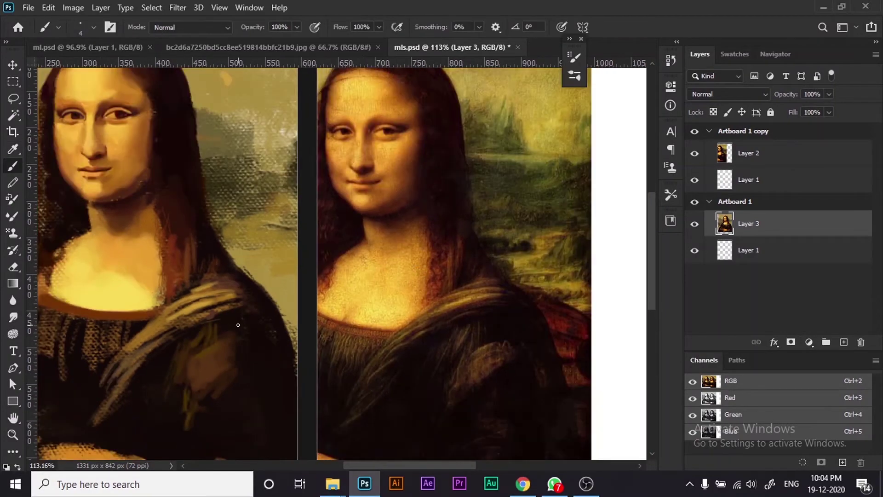
pyautogui.keyDown('alt'); pyautogui.scroll(-5, 184, 197); pyautogui.keyUp('alt')
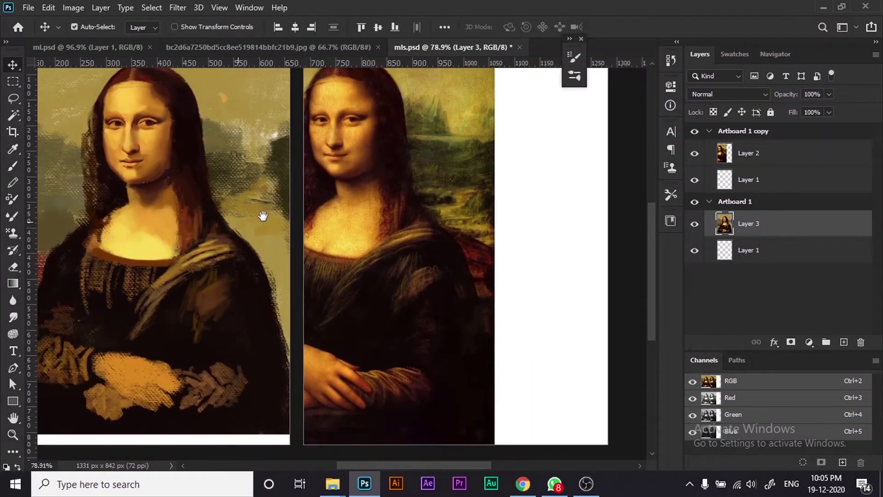
pyautogui.keyDown('alt'); pyautogui.scroll(4, 164, 266); pyautogui.keyUp('alt')
# With a smaller brush, add grey-brown under the neckline, dark shoulder strokes and yellow-olive lower down
pyautogui.press('[')
pyautogui.press('[')
pyautogui.press('[')
pyautogui.moveTo(207, 249); pyautogui.dragTo(119, 351)
pyautogui.keyDown('alt'); pyautogui.click(138, 299); pyautogui.keyUp('alt')
pyautogui.moveTo(175, 334); pyautogui.dragTo(88, 405)
pyautogui.moveTo(155, 367)
pyautogui.mouseDown()
pyautogui.moveTo(130, 365)
pyautogui.moveTo(290, 414)
pyautogui.mouseUp()
# Sample the hand colour from the reference and paint orange shading on the left hand
pyautogui.keyDown('alt'); pyautogui.click(519, 384); pyautogui.keyUp('alt')
pyautogui.keyDown('alt'); pyautogui.scroll(-3, 315, 252); pyautogui.keyUp('alt')
pyautogui.keyDown('alt'); pyautogui.scroll(5, 315, 252); pyautogui.keyUp('alt')
pyautogui.keyDown('alt'); pyautogui.click(458, 315); pyautogui.keyUp('alt')
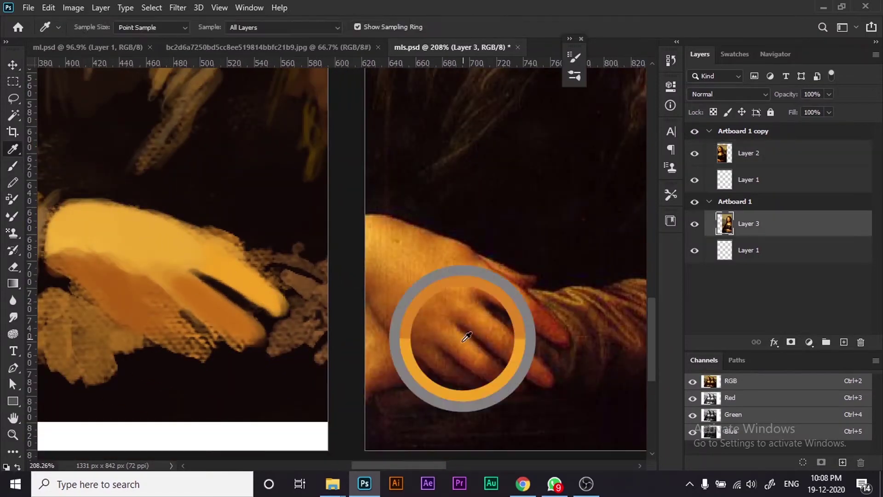
pyautogui.moveTo(230, 313); pyautogui.dragTo(191, 361)
pyautogui.moveTo(115, 322); pyautogui.dragTo(162, 286)
# Shape the fingers with a reddish upper fingertip and a dark line along the lower finger
pyautogui.press('[')
pyautogui.press('[')
pyautogui.moveTo(249, 274); pyautogui.dragTo(280, 308)
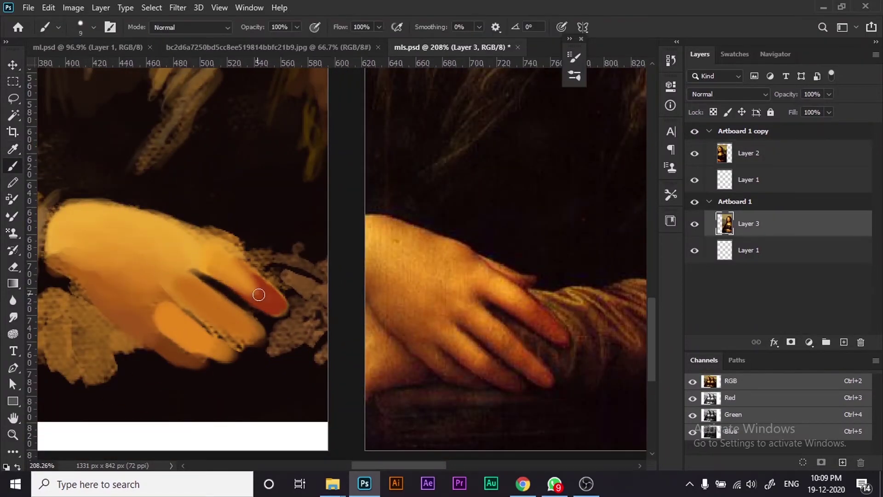
pyautogui.moveTo(202, 322); pyautogui.dragTo(269, 345)
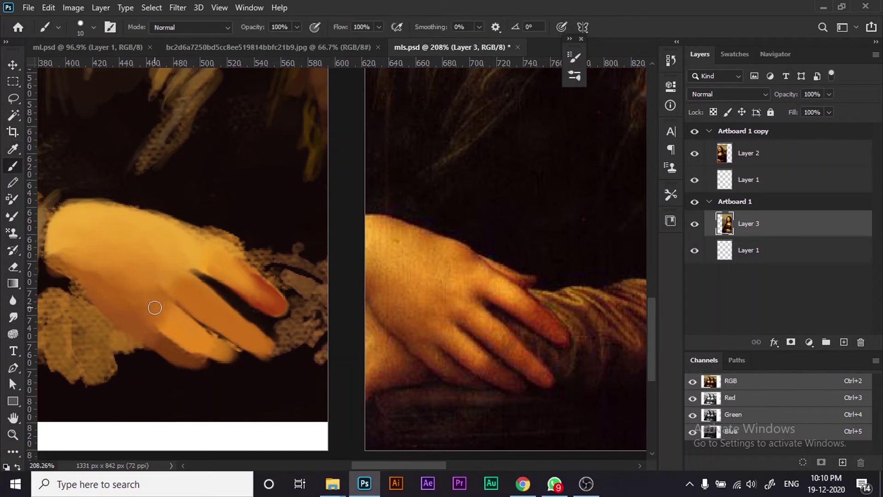
pyautogui.keyDown('alt'); pyautogui.scroll(1, 205, 371); pyautogui.keyUp('alt')
pyautogui.press(']')
pyautogui.press(']')
pyautogui.press(']')
pyautogui.moveTo(145, 308); pyautogui.dragTo(182, 327)
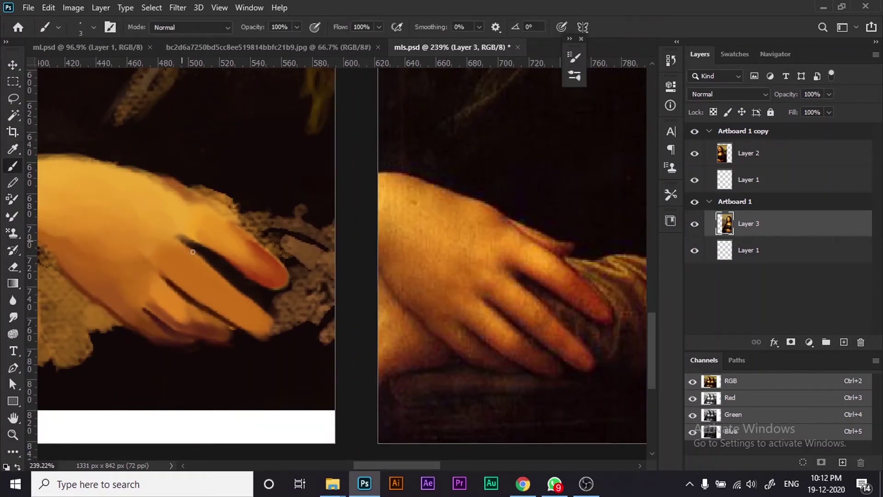
# Paint maroon sampled from the reference around the fingertips and lace
pyautogui.keyDown('alt'); pyautogui.click(248, 258); pyautogui.keyUp('alt')
pyautogui.press(']')
pyautogui.press(']')
pyautogui.moveTo(262, 241)
pyautogui.mouseDown()
pyautogui.moveTo(304, 273)
pyautogui.moveTo(322, 250)
pyautogui.mouseUp()
pyautogui.press(']')
# Add more maroon over the sleeve lace and sample a light lace colour for fine strokes
pyautogui.keyDown('alt'); pyautogui.click(523, 350); pyautogui.keyUp('alt')
pyautogui.keyDown('alt'); pyautogui.scroll(-3, 290, 197); pyautogui.keyUp('alt')
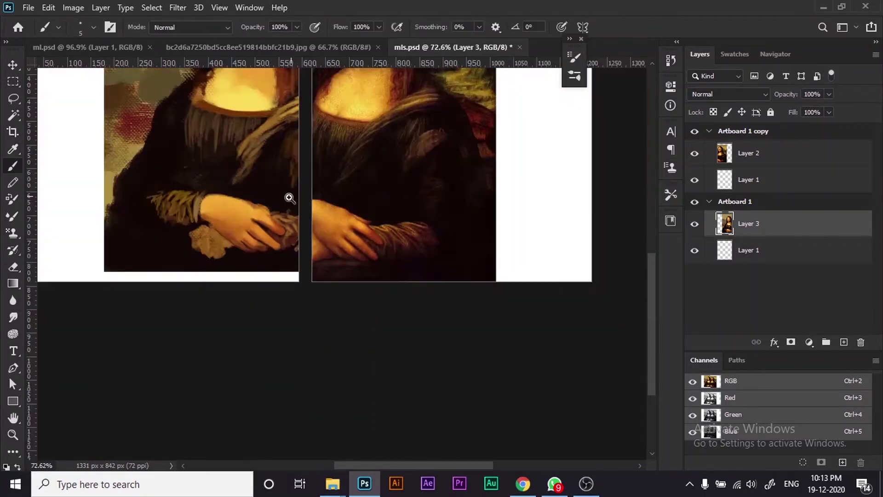
pyautogui.keyDown('alt'); pyautogui.scroll(2, 241, 230); pyautogui.keyUp('alt')
pyautogui.press('[')
pyautogui.press('[')
pyautogui.moveTo(241, 230)
pyautogui.mouseDown()
pyautogui.moveTo(237, 213)
pyautogui.moveTo(184, 223)
pyautogui.mouseUp()
pyautogui.keyDown('alt'); pyautogui.click(509, 203); pyautogui.keyUp('alt')
pyautogui.press('[')
pyautogui.press('[')
pyautogui.press('[')
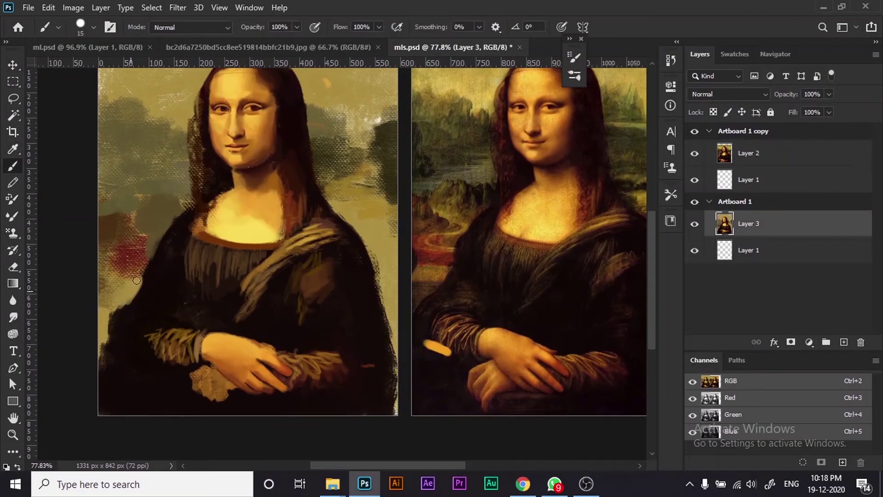
# Fill in the pale patch on the lower hand using colour sampled from the painted hand
pyautogui.moveTo(238, 389); pyautogui.dragTo(210, 369)
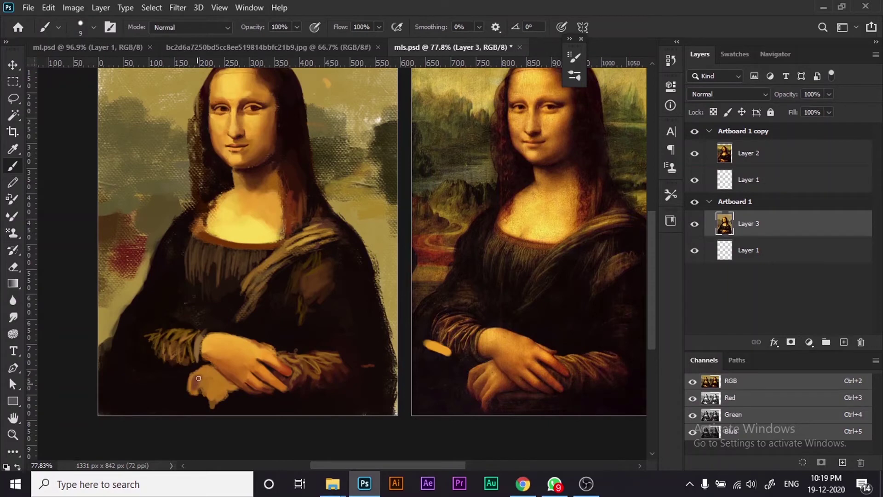
pyautogui.press('[')
pyautogui.press('[')
pyautogui.press('[')
pyautogui.press('[')
pyautogui.press('[')
pyautogui.press('[')
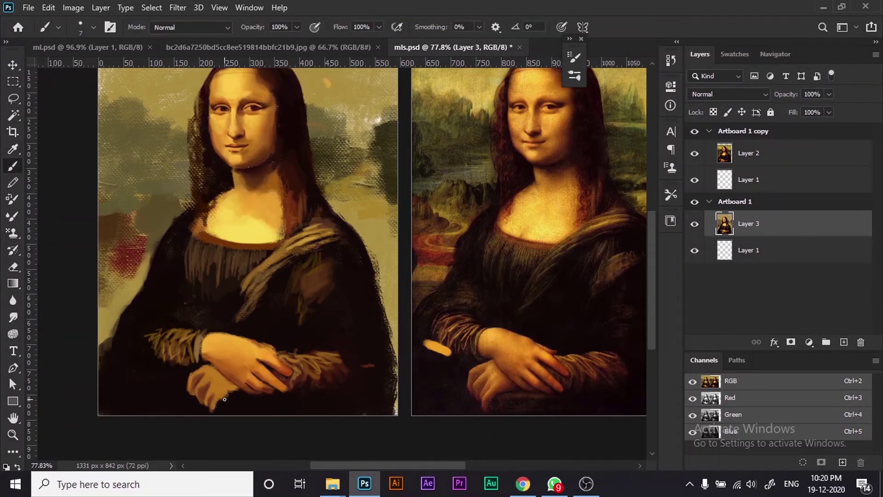
pyautogui.keyDown('alt'); pyautogui.click(213, 394); pyautogui.keyUp('alt')
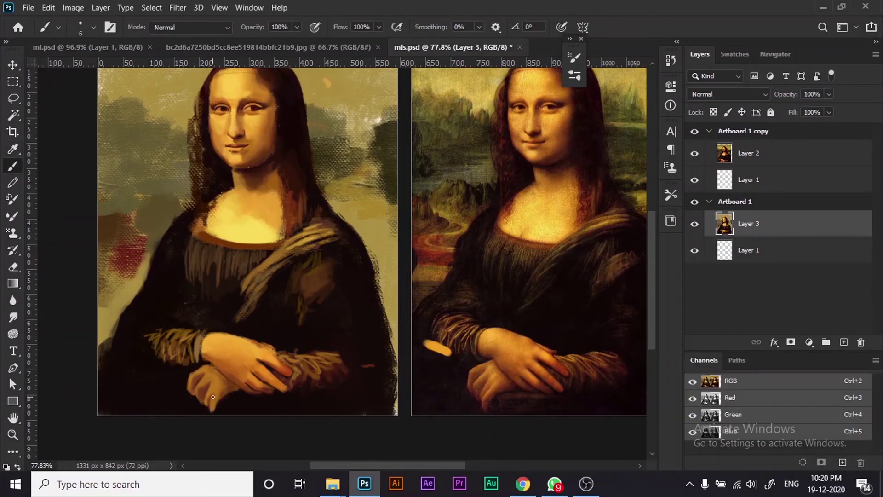
pyautogui.keyDown('alt'); pyautogui.click(192, 379); pyautogui.keyUp('alt')
pyautogui.press('[')
pyautogui.press('[')
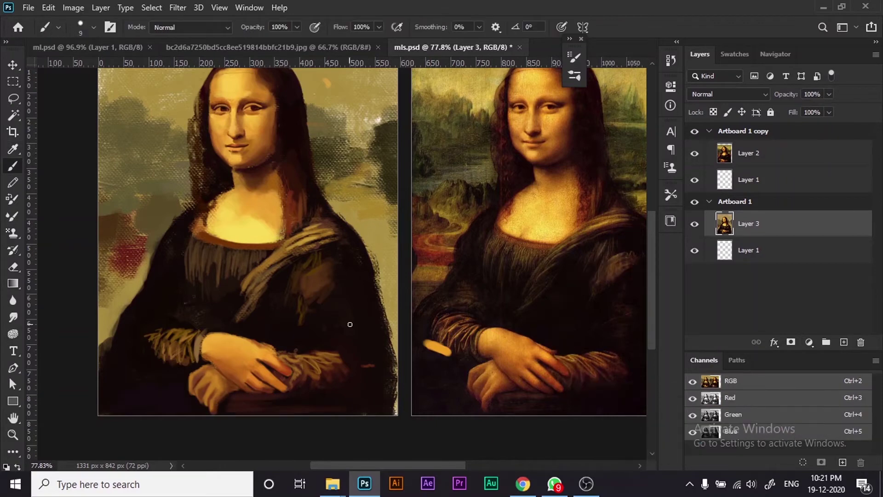
pyautogui.scroll(-1, 304, 216)
pyautogui.press('[')
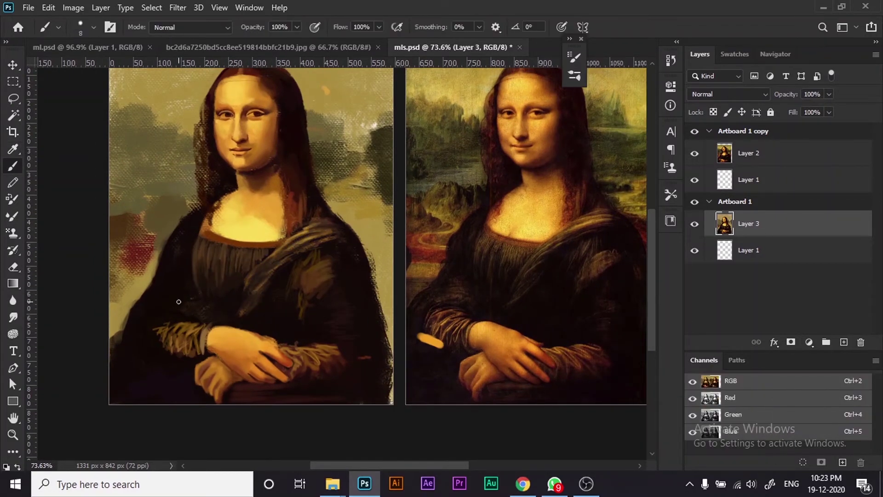
pyautogui.scroll(2, 178, 302)
pyautogui.press(']')
pyautogui.press(']')
# Add red background strokes beside the shoulder, yellow at upper left, and sample sky colours
pyautogui.moveTo(115, 248)
pyautogui.mouseDown()
pyautogui.moveTo(151, 255)
pyautogui.moveTo(117, 251)
pyautogui.mouseUp()
pyautogui.press('[')
pyautogui.press('[')
pyautogui.moveTo(111, 138)
pyautogui.mouseDown()
pyautogui.moveTo(178, 164)
pyautogui.moveTo(87, 147)
pyautogui.mouseUp()
pyautogui.keyDown('alt'); pyautogui.click(492, 102); pyautogui.keyUp('alt')
pyautogui.press(']')
pyautogui.press(']')
pyautogui.press(']')
pyautogui.scroll(1, 162, 162)
pyautogui.scroll(-2, 196, 98)
pyautogui.scroll(1, 460, 184)
pyautogui.keyDown('alt'); pyautogui.click(605, 178); pyautogui.keyUp('alt')
# Paint darker background strokes near the neck with a small brush
pyautogui.press('[')
pyautogui.press('[')
pyautogui.press('[')
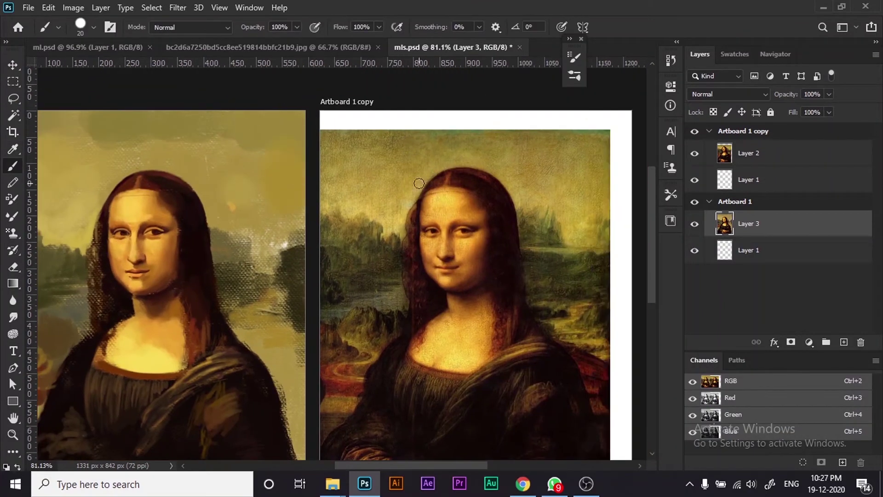
pyautogui.press(']')
pyautogui.press(']')
pyautogui.press(']')
pyautogui.press('[')
pyautogui.press('[')
pyautogui.press('[')
pyautogui.moveTo(216, 230); pyautogui.dragTo(241, 262)
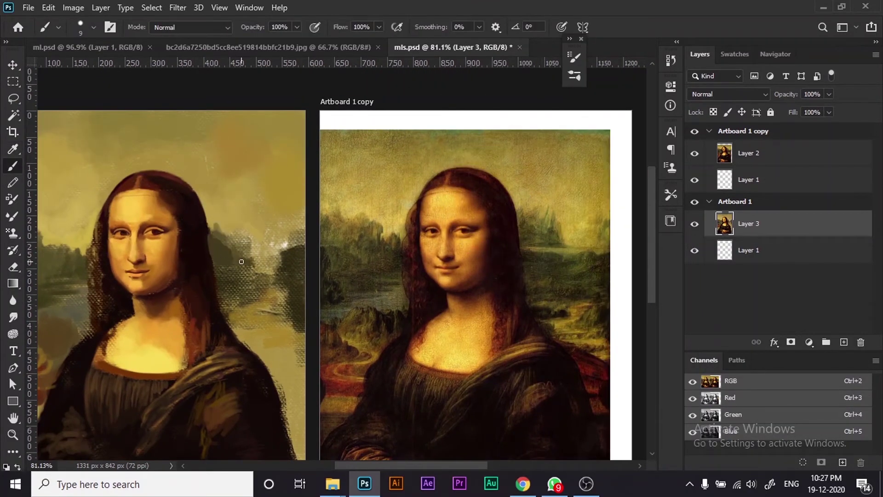
# Paint dark green background hills using green sampled from the reference landscape
pyautogui.keyDown('alt'); pyautogui.click(592, 230); pyautogui.keyUp('alt')
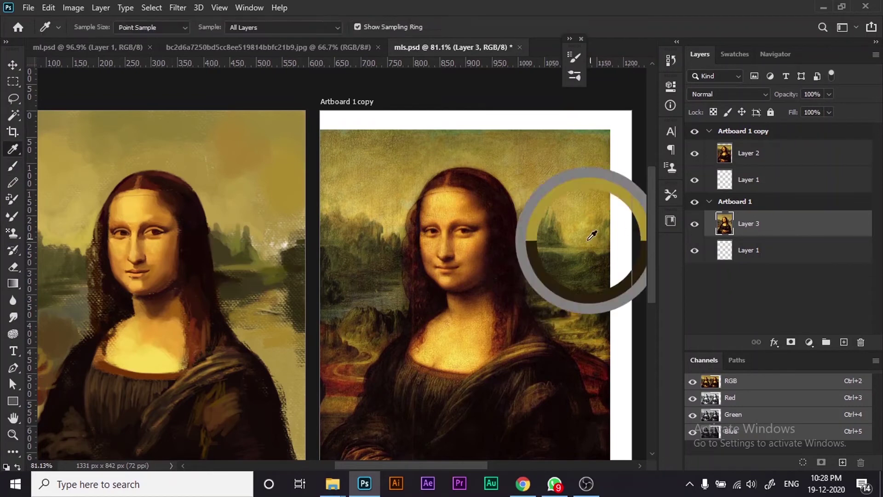
pyautogui.press(']')
pyautogui.moveTo(258, 280)
pyautogui.mouseDown()
pyautogui.moveTo(276, 316)
pyautogui.moveTo(252, 324)
pyautogui.moveTo(285, 368)
pyautogui.mouseUp()
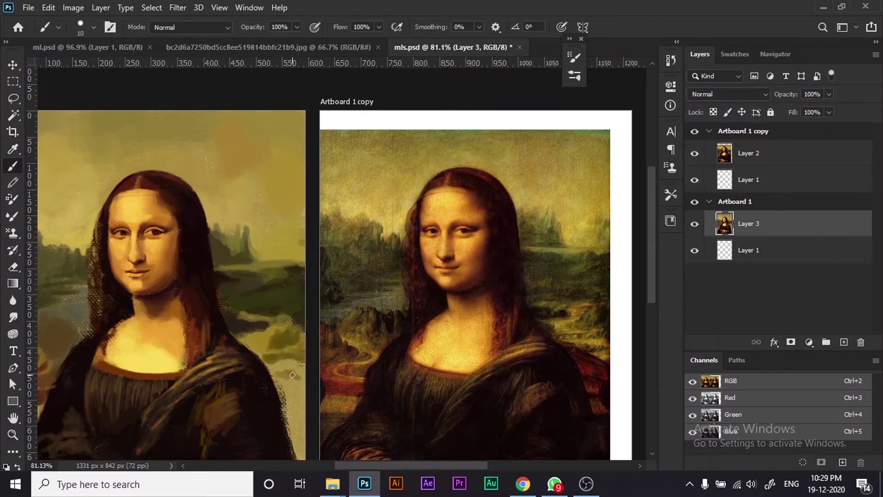
pyautogui.press('[')
pyautogui.press('[')
pyautogui.press('[')
pyautogui.scroll(-2, 276, 322)
pyautogui.moveTo(264, 288)
pyautogui.mouseDown()
pyautogui.moveTo(274, 353)
pyautogui.moveTo(256, 271)
pyautogui.mouseUp()
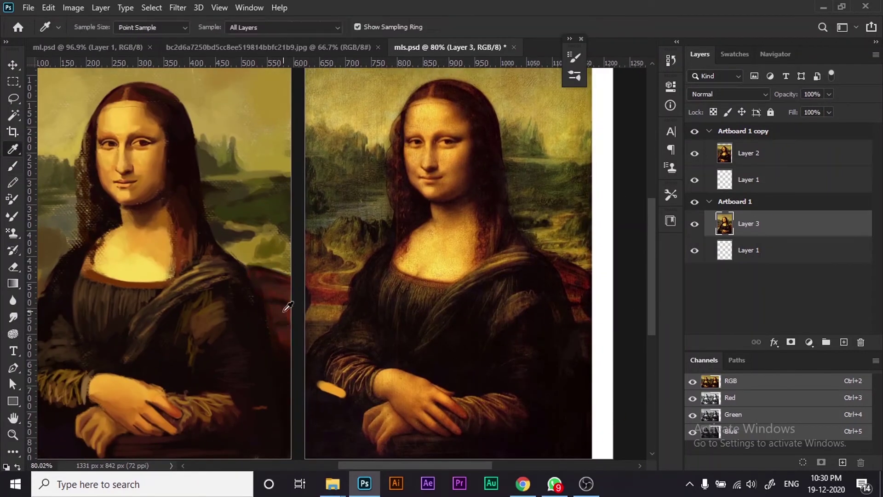
pyautogui.scroll(2, 256, 271)
# Save the painting in progress twice with Ctrl+S
pyautogui.press('[')
pyautogui.press('[')
pyautogui.press('[')
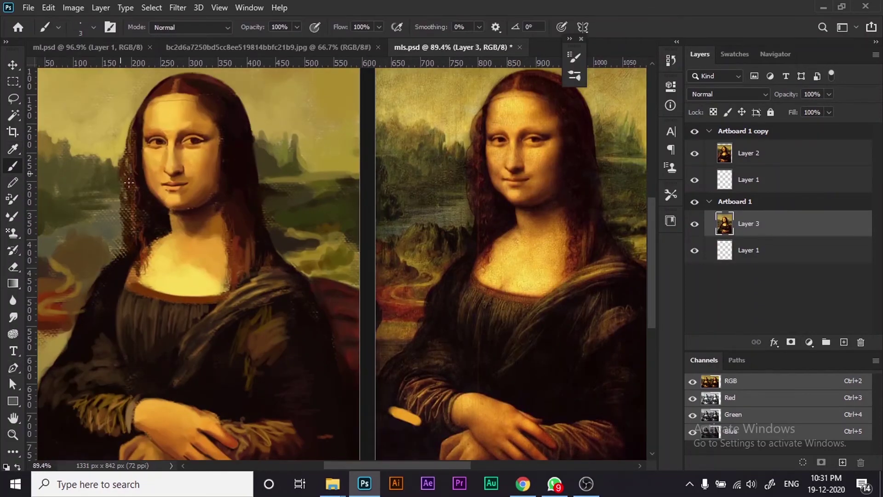
pyautogui.press(']')
pyautogui.press(']')
pyautogui.press(']')
pyautogui.hotkey('ctrl', 's')
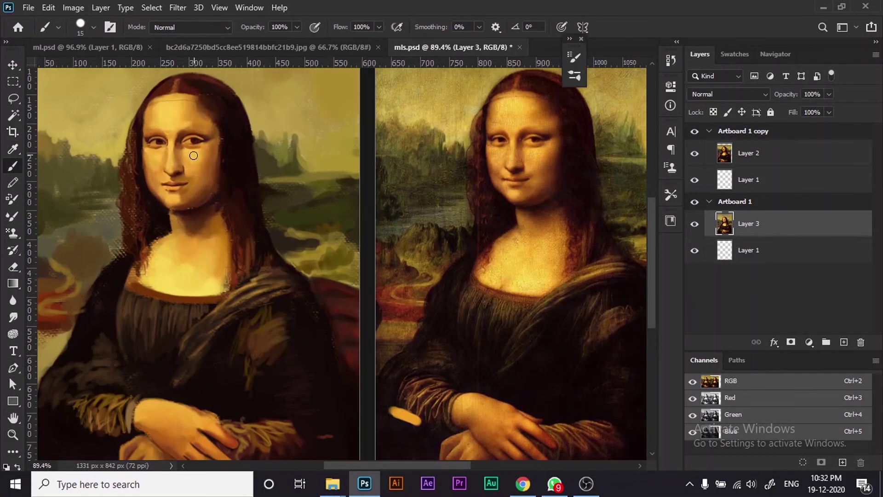
pyautogui.scroll(-3, 316, 183)
pyautogui.scroll(2, 316, 183)
pyautogui.press('[')
pyautogui.press('[')
pyautogui.press('[')
pyautogui.scroll(2, 368, 183)
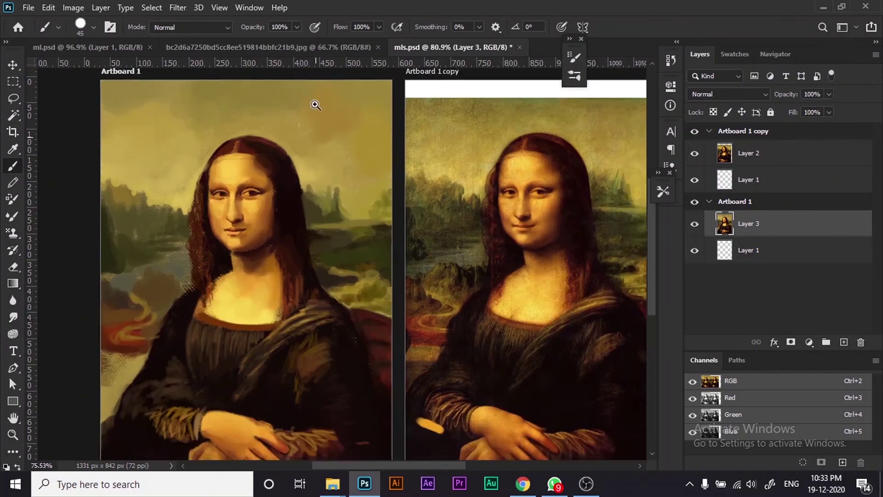
pyautogui.press(']')
pyautogui.press(']')
pyautogui.press(']')
pyautogui.hotkey('ctrl', 's')
pyautogui.scroll(-1, 183, 178)
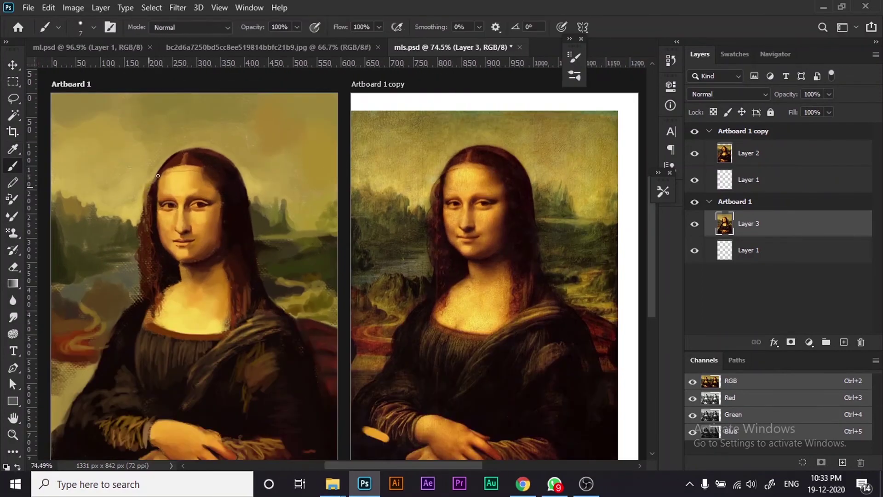
pyautogui.scroll(2, 215, 225)
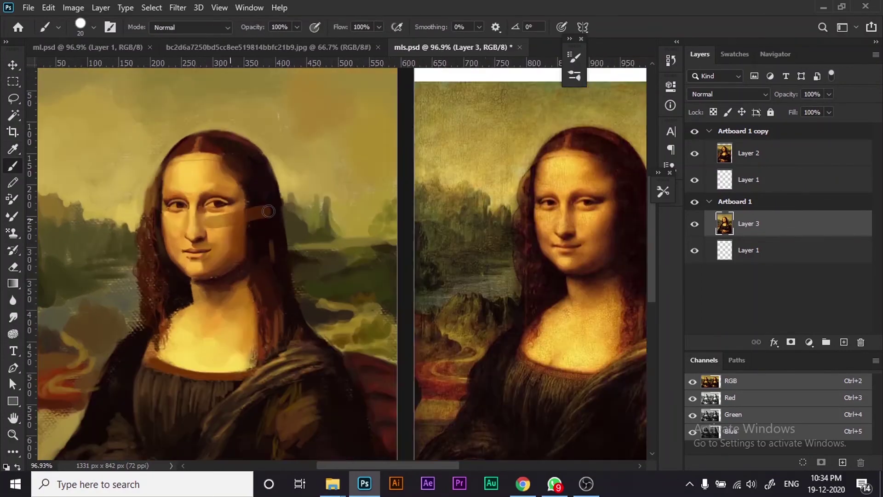
pyautogui.scroll(3, 215, 226)
pyautogui.click(13, 300)
# Smudge-blend the eyes, nose and lips with a smaller tip, then return to the Brush
pyautogui.click(13, 318)
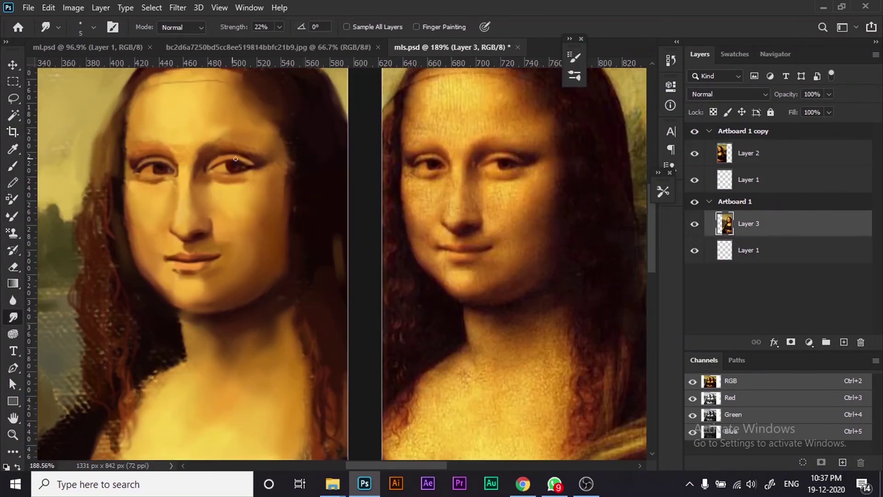
pyautogui.press('[')
pyautogui.press('[')
pyautogui.press('[')
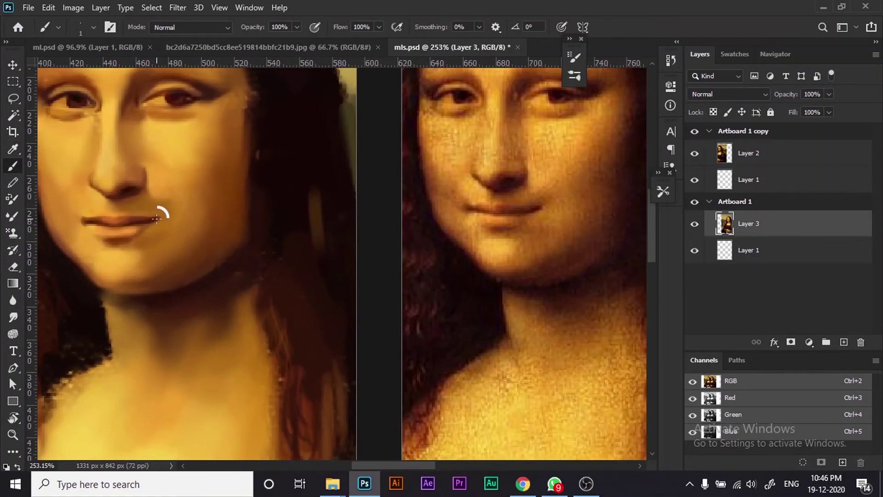
pyautogui.scroll(3, 156, 219)
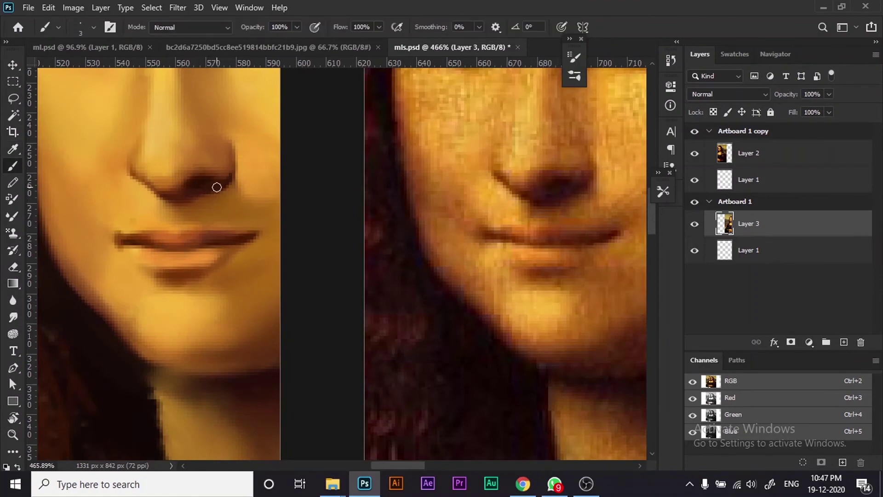
pyautogui.scroll(-10, 149, 228)
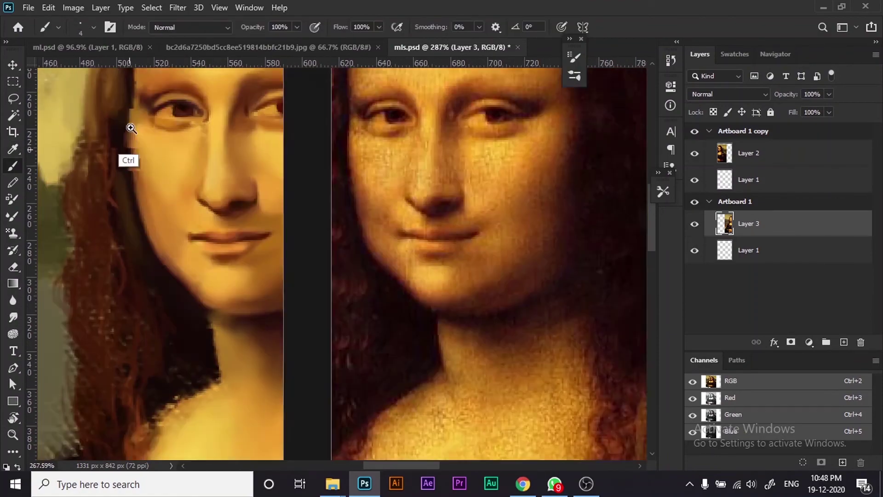
pyautogui.scroll(-1, 150, 229)
pyautogui.press('b')
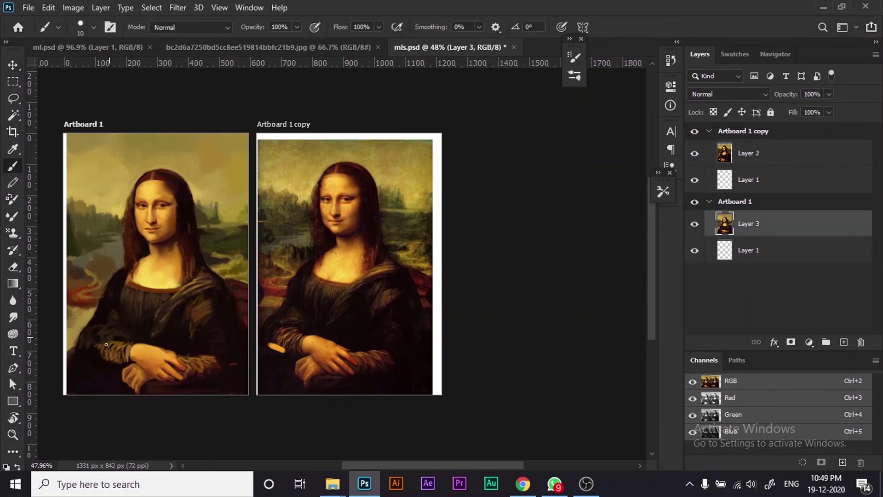